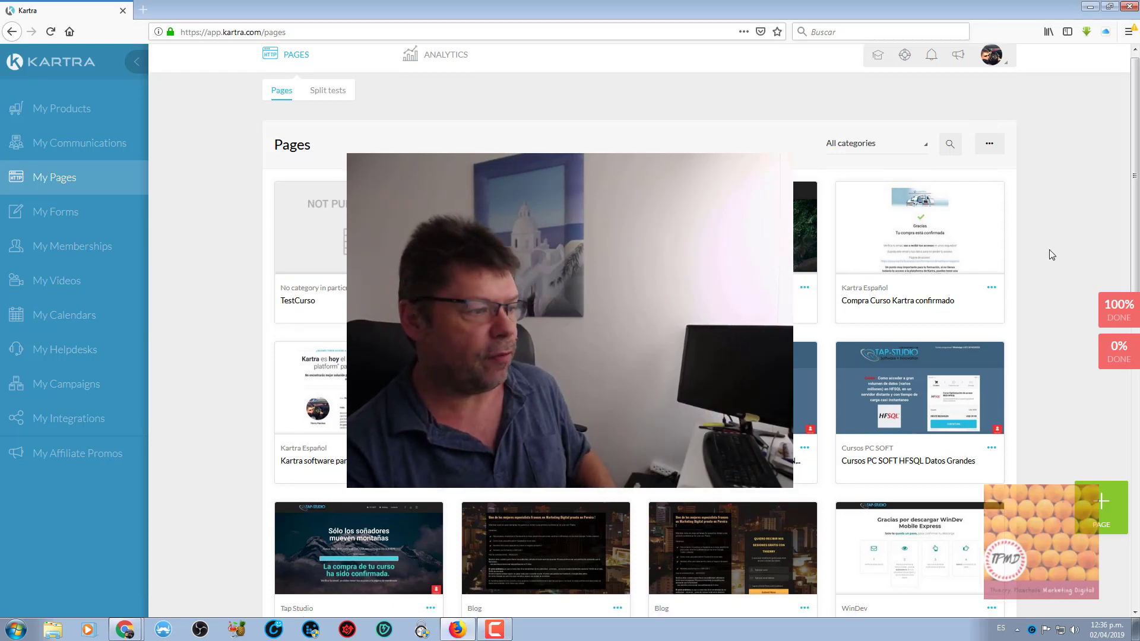
# - Start creating a new page so that the template picker opens
pyautogui.scroll(-3, 1049, 249)
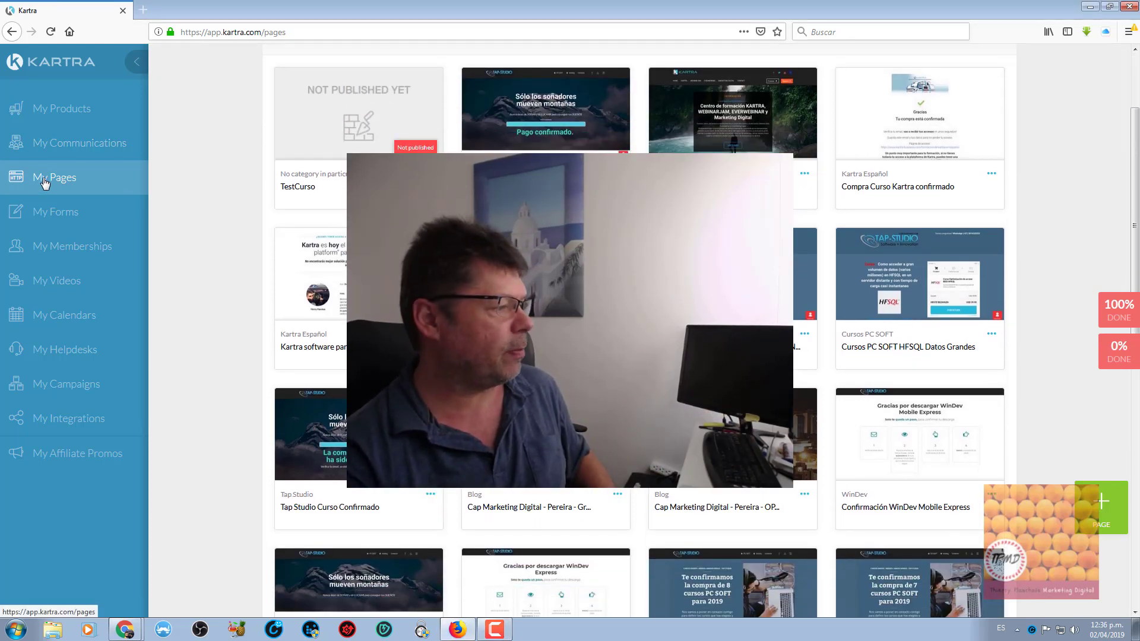
pyautogui.click(1095, 517)
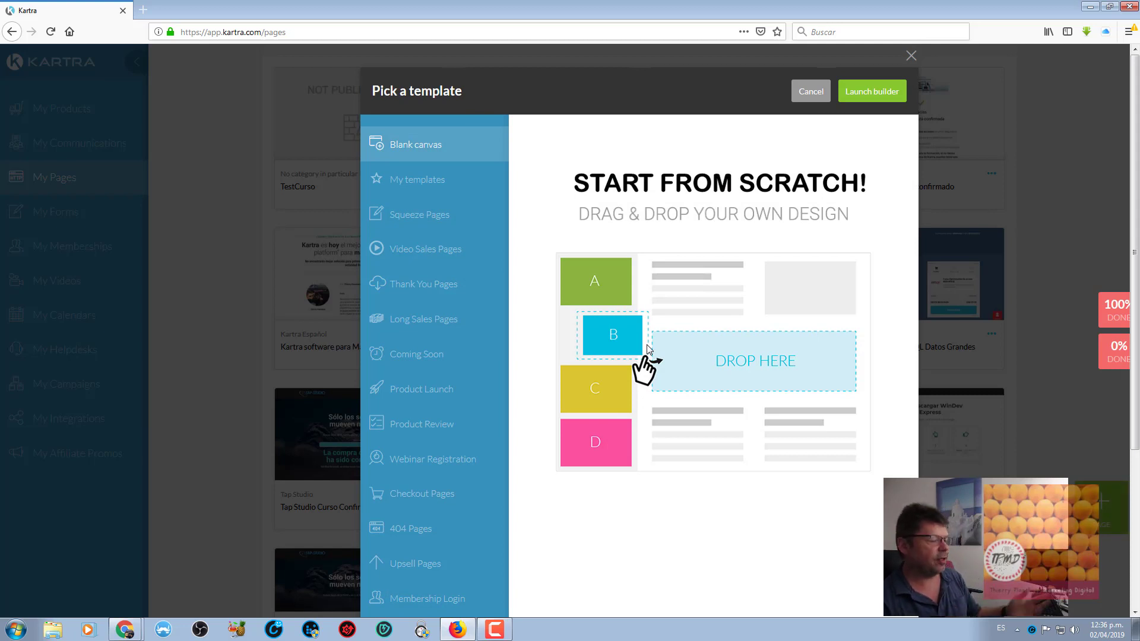
# - Examine the template categories, including My templates, Squeeze, Video Sales, Thank You, Long Sales, Affiliate and Legal Pages
pyautogui.click(436, 177)
pyautogui.click(427, 220)
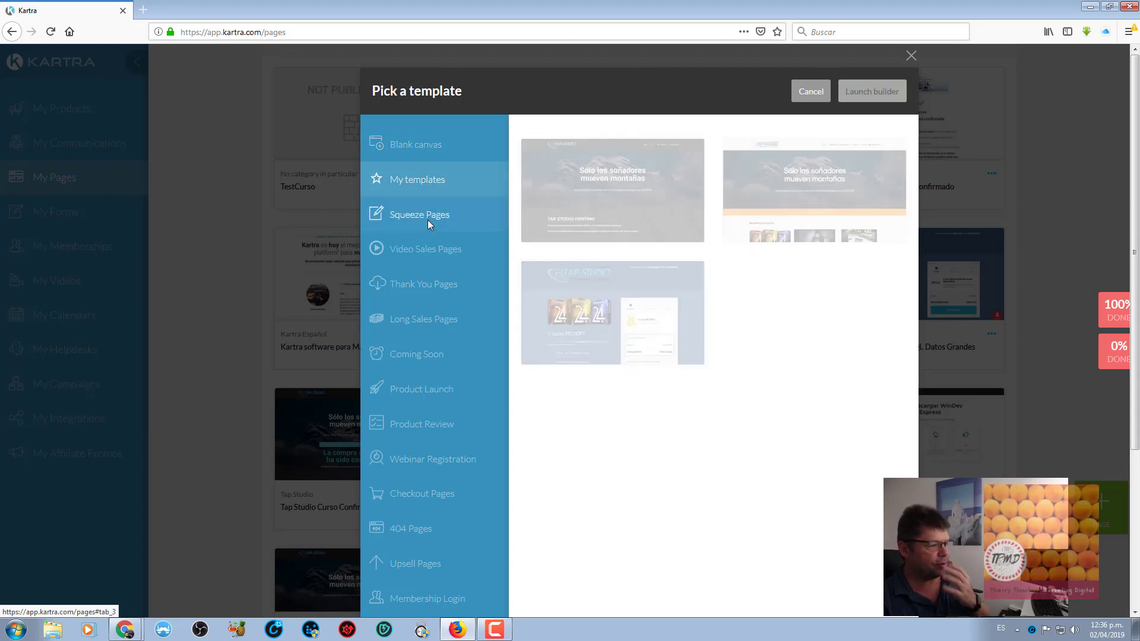
pyautogui.click(418, 252)
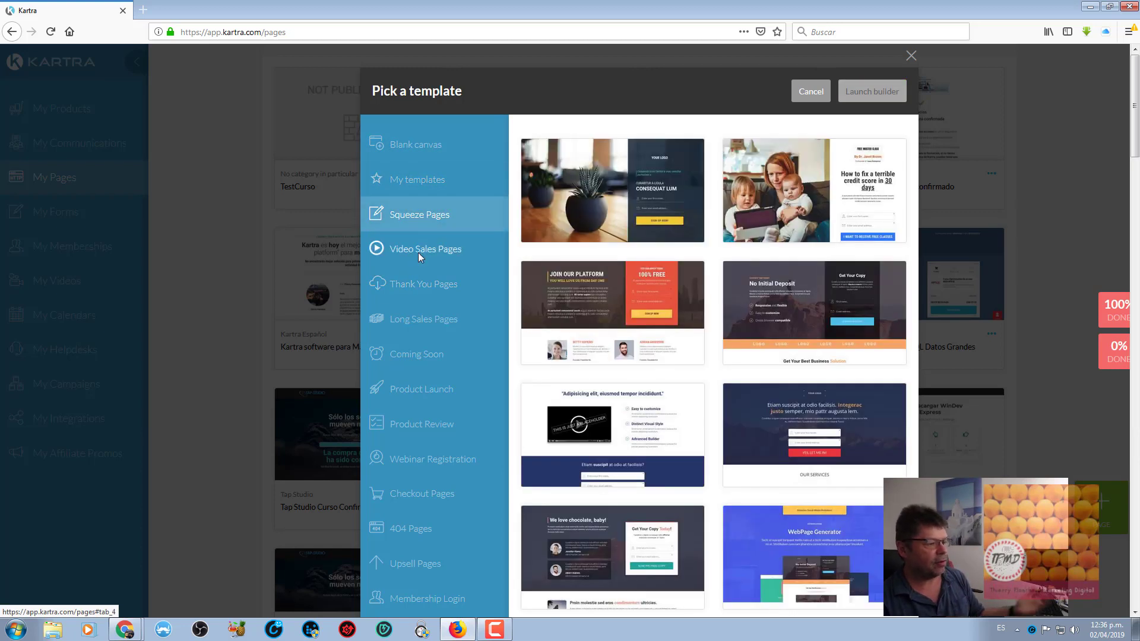
pyautogui.click(414, 287)
pyautogui.click(411, 320)
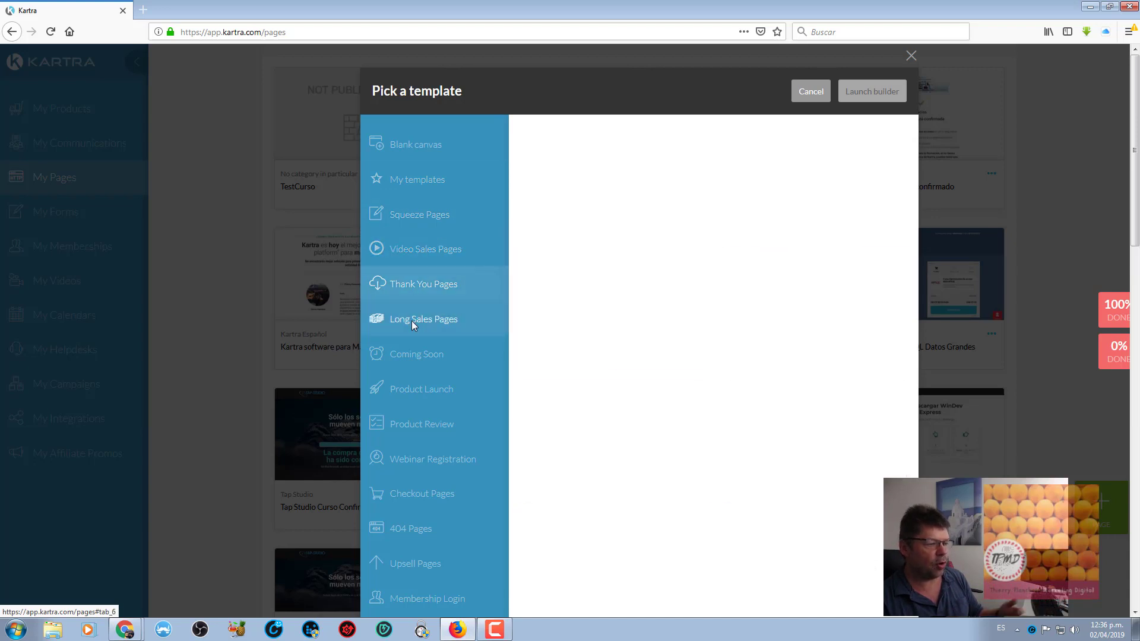
pyautogui.scroll(-3, 411, 321)
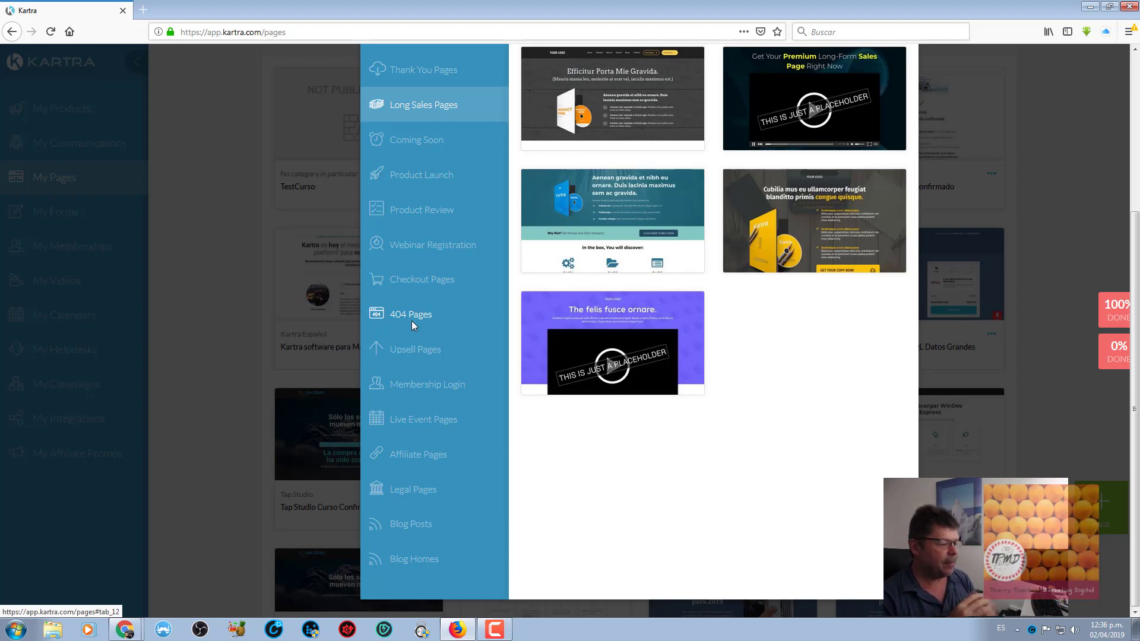
pyautogui.click(412, 455)
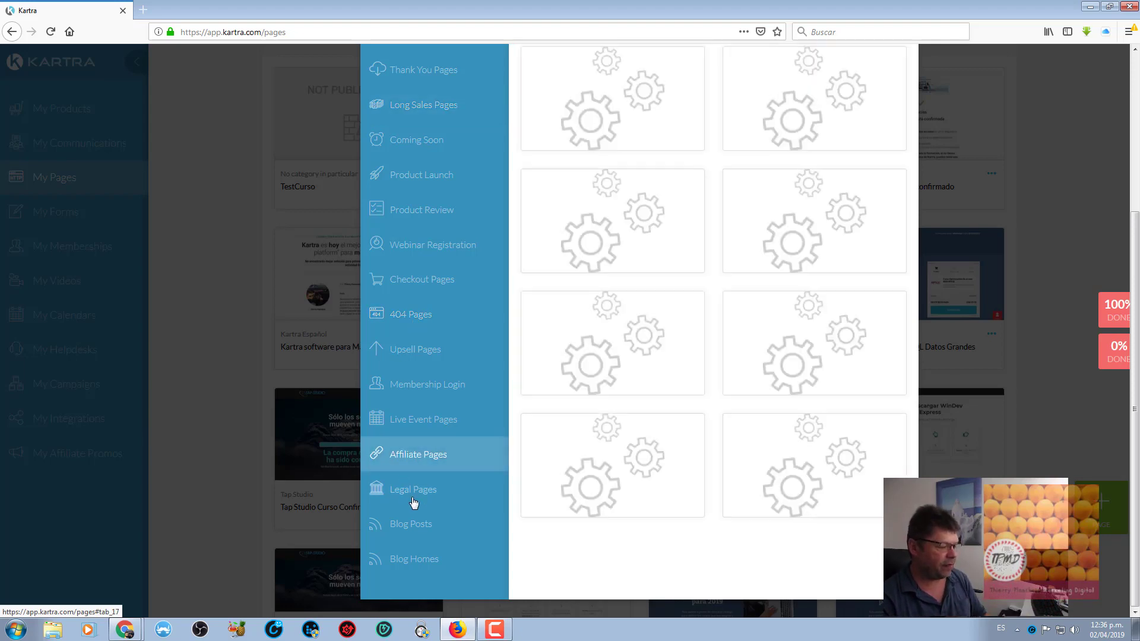
pyautogui.click(412, 494)
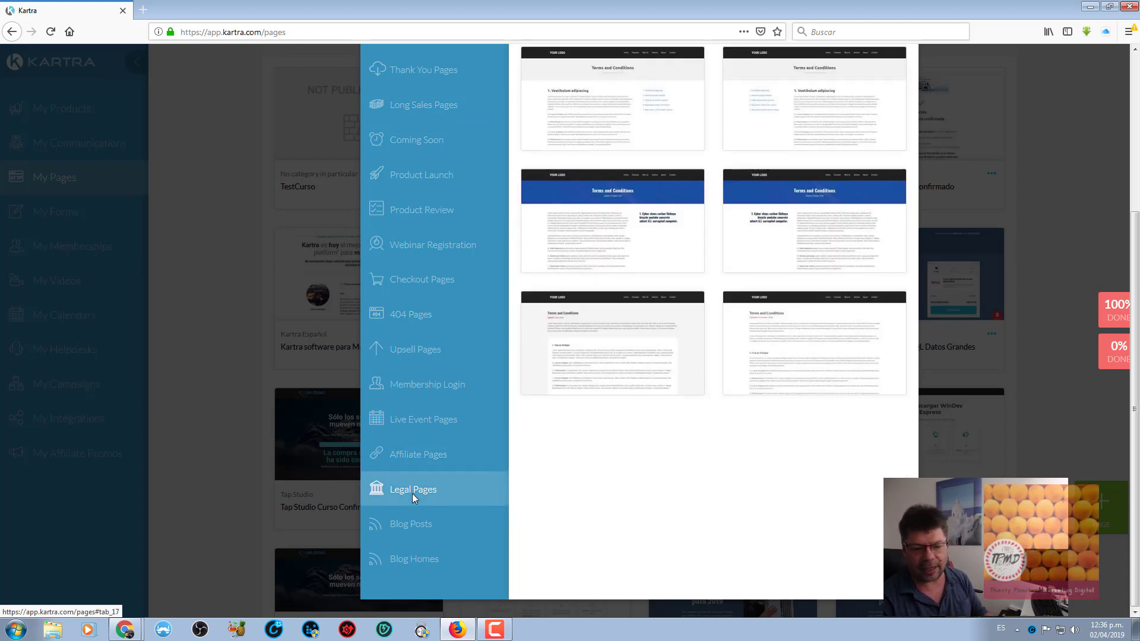
# - Preview the Blog Homes template with the backpacker in front of red cliffs, then select it and launch the builder
pyautogui.click(402, 561)
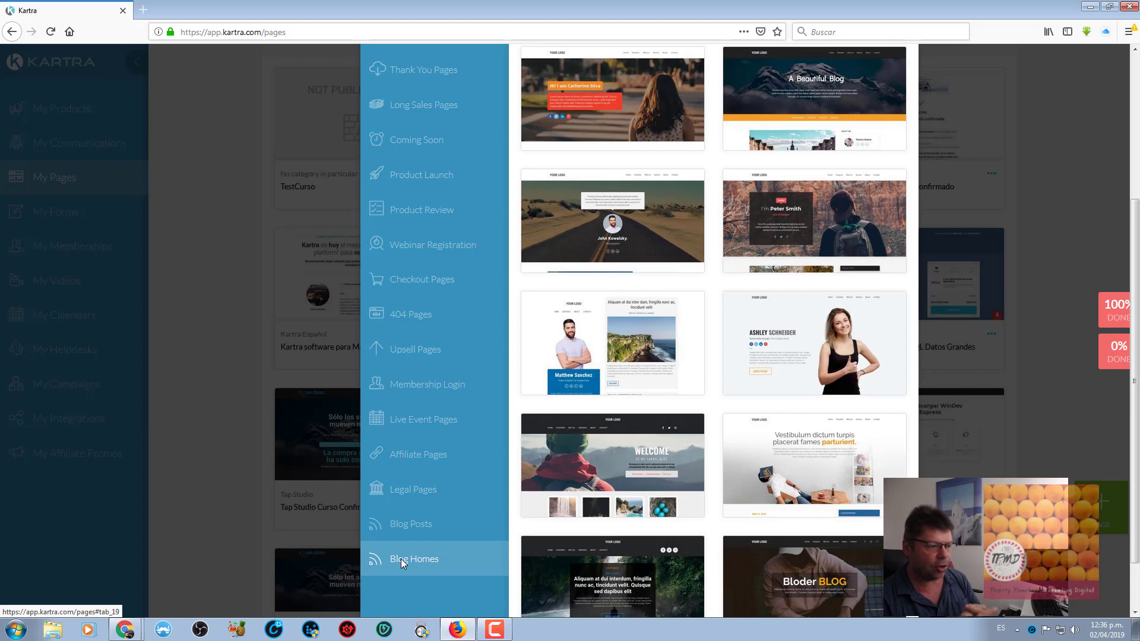
pyautogui.scroll(-2, 771, 501)
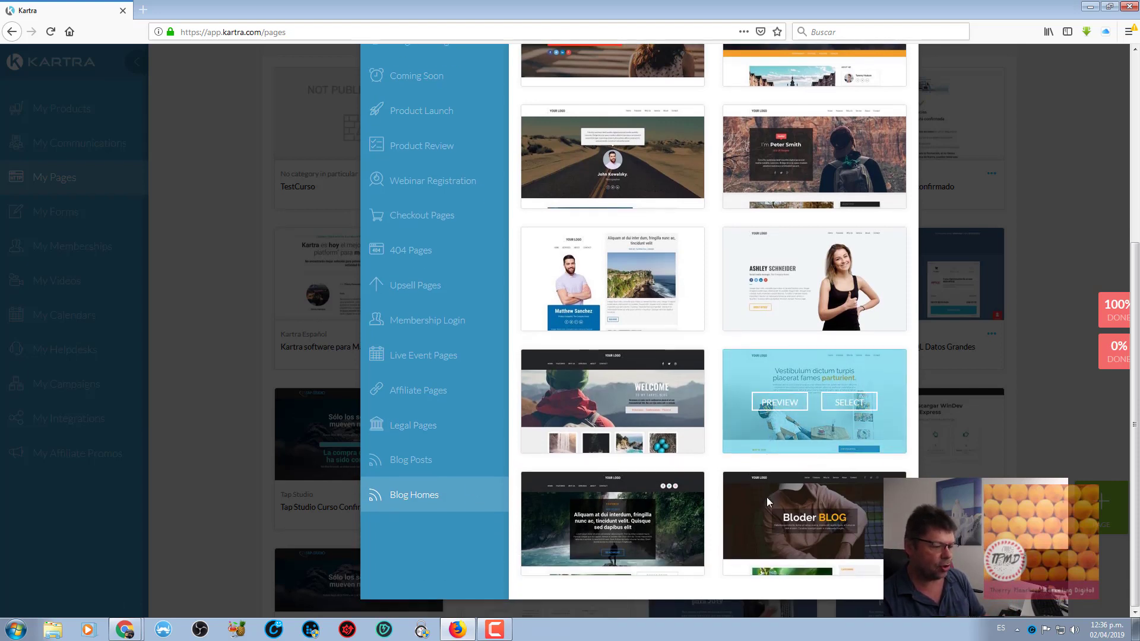
pyautogui.scroll(5, 767, 502)
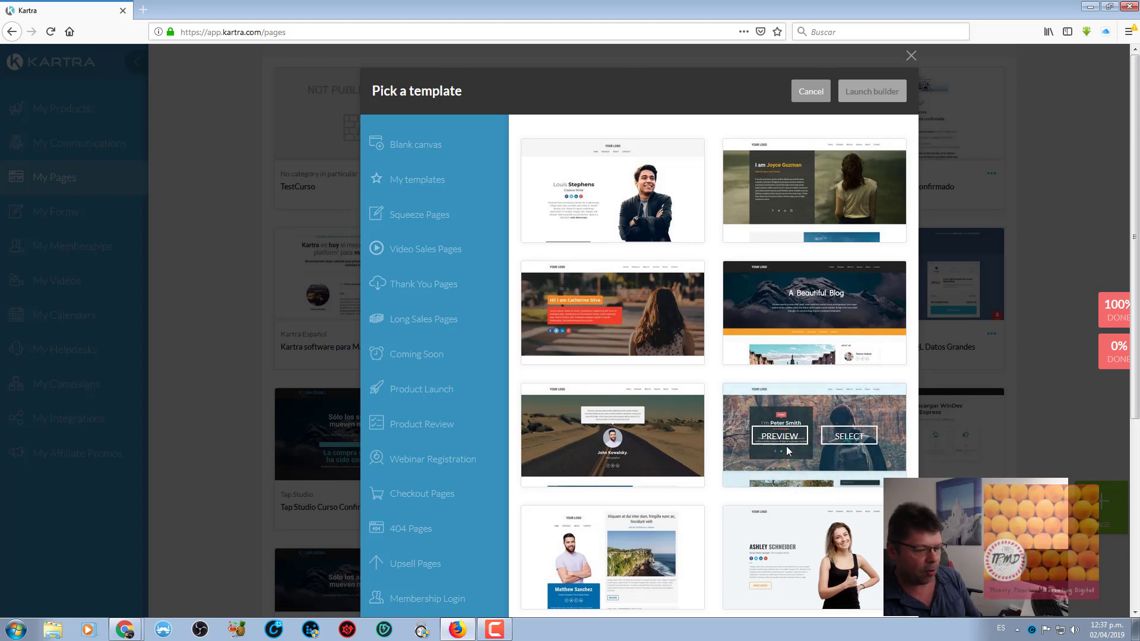
pyautogui.click(780, 441)
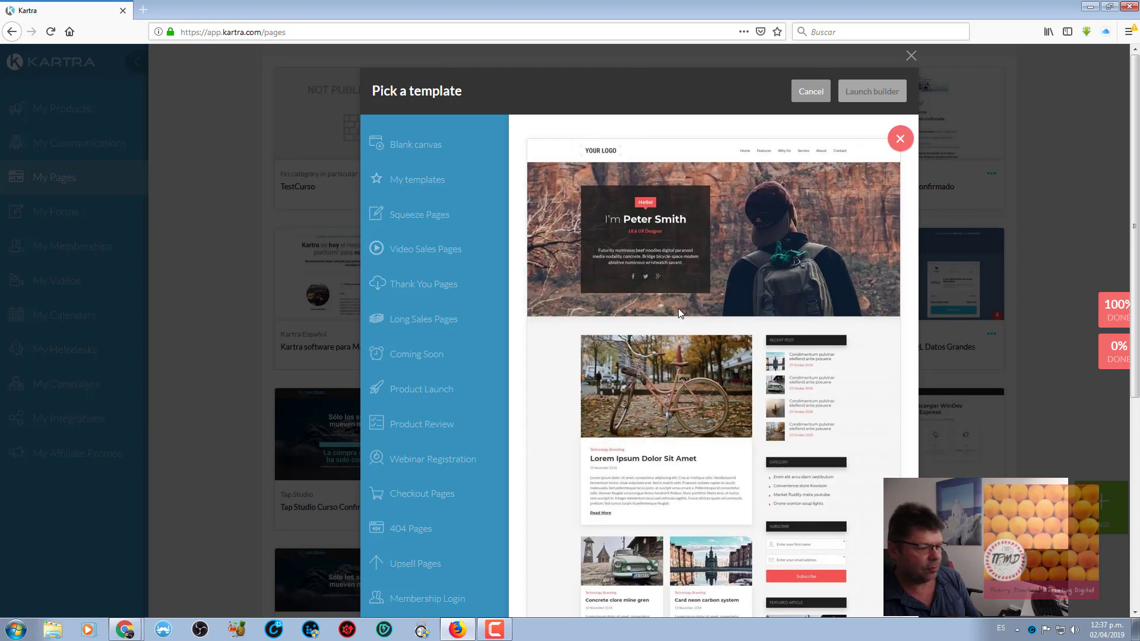
pyautogui.scroll(-5, 677, 308)
pyautogui.scroll(5, 678, 308)
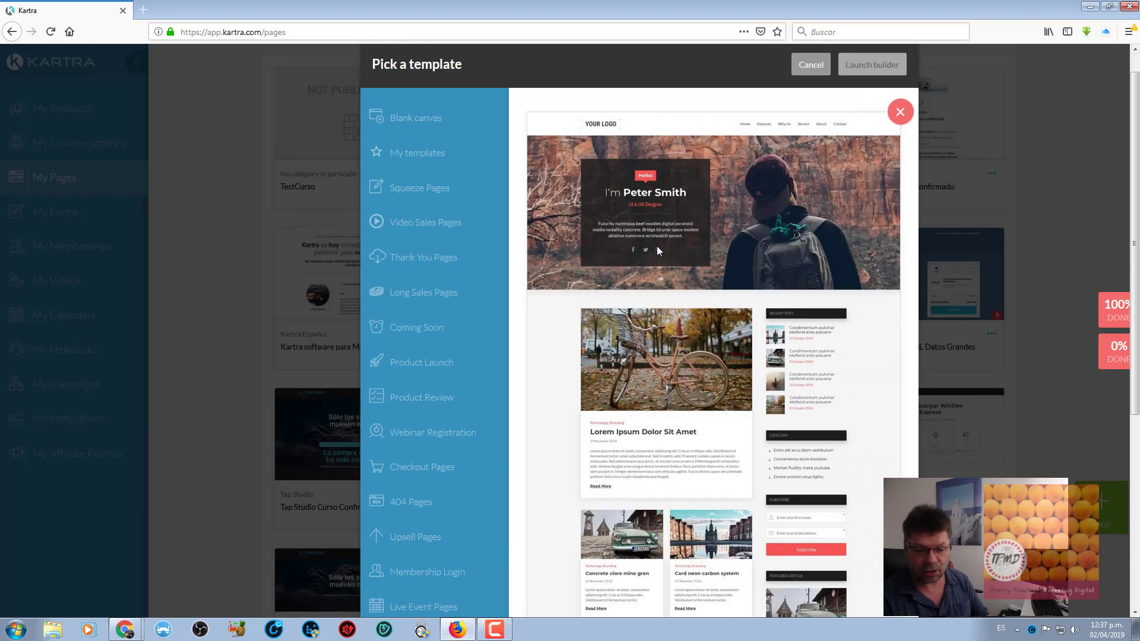
pyautogui.click(899, 112)
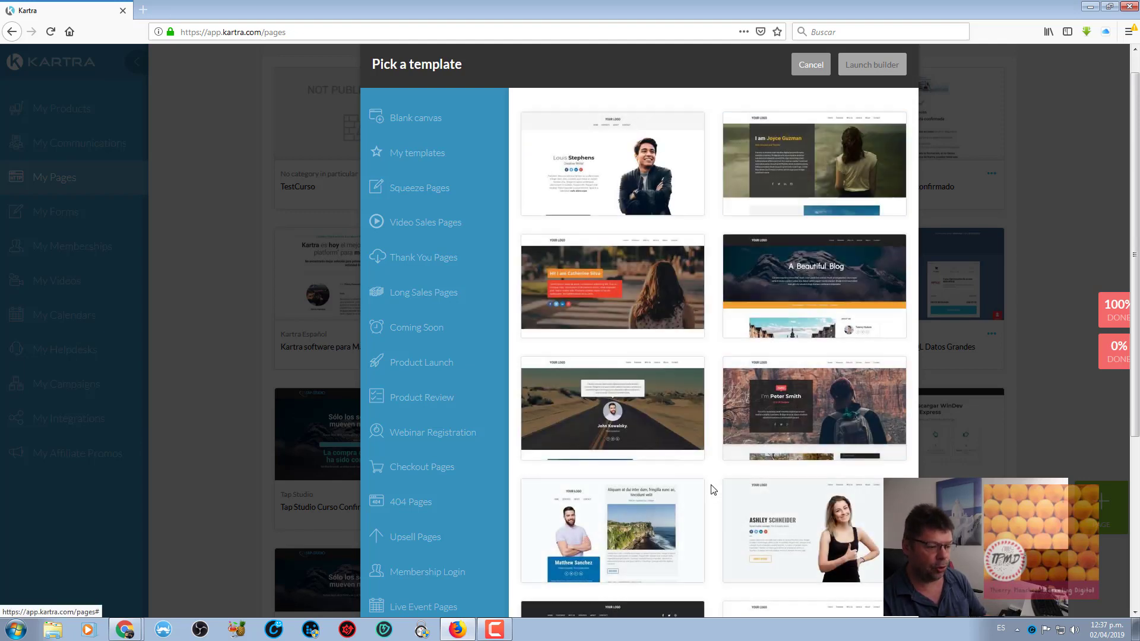
pyautogui.click(864, 409)
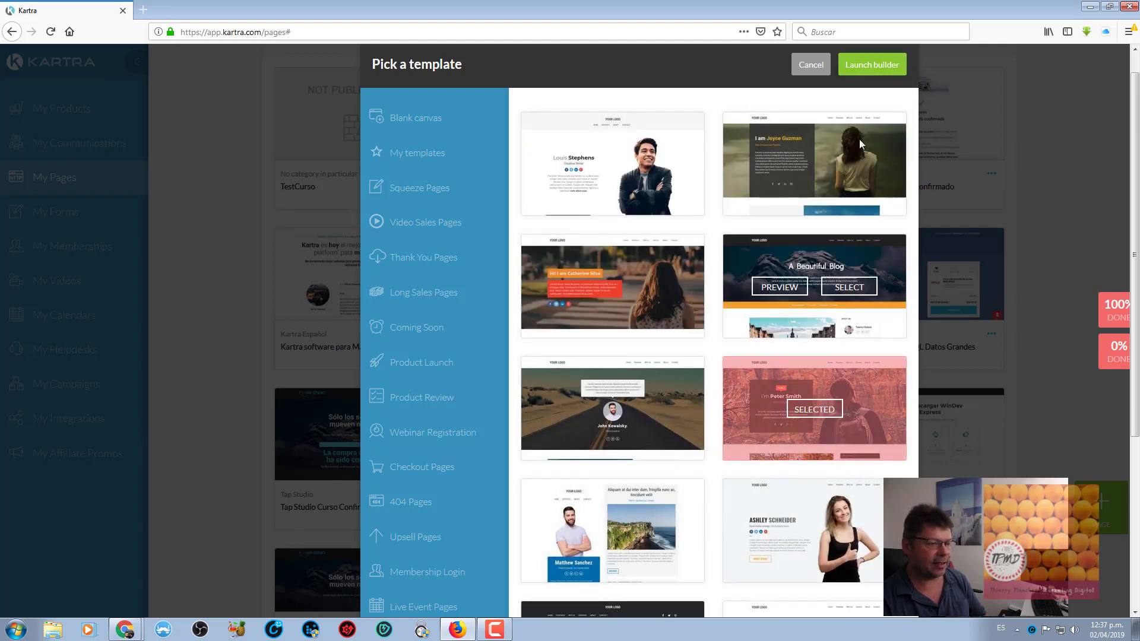
pyautogui.click(871, 66)
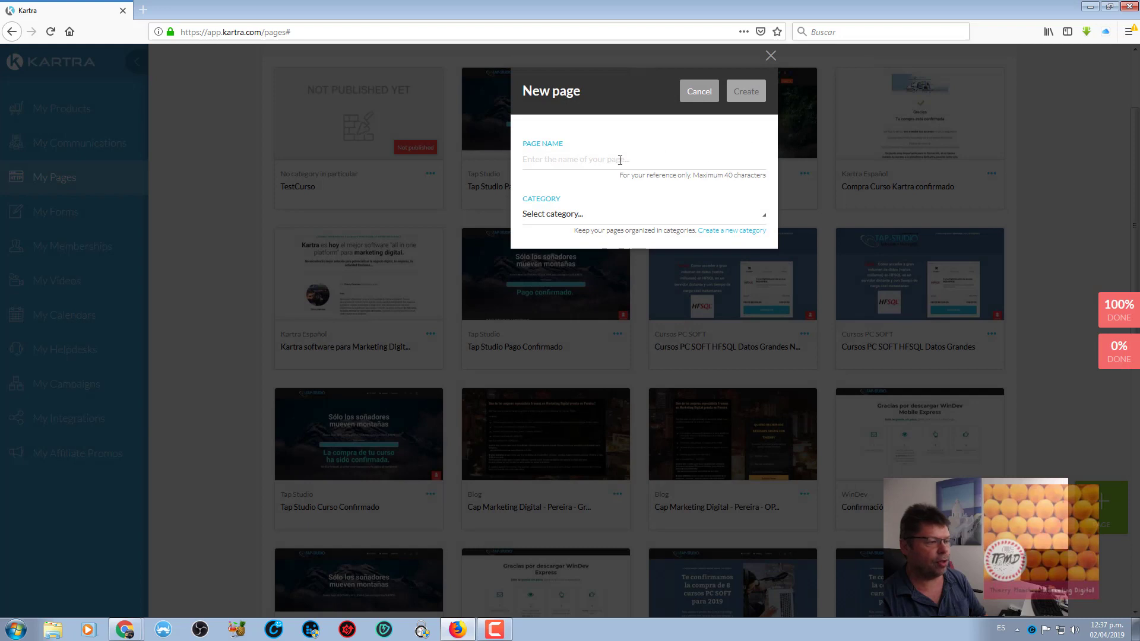
# - Name the new page TestPage, assign it to "No category in particular" and create it
pyautogui.write('TestPage')
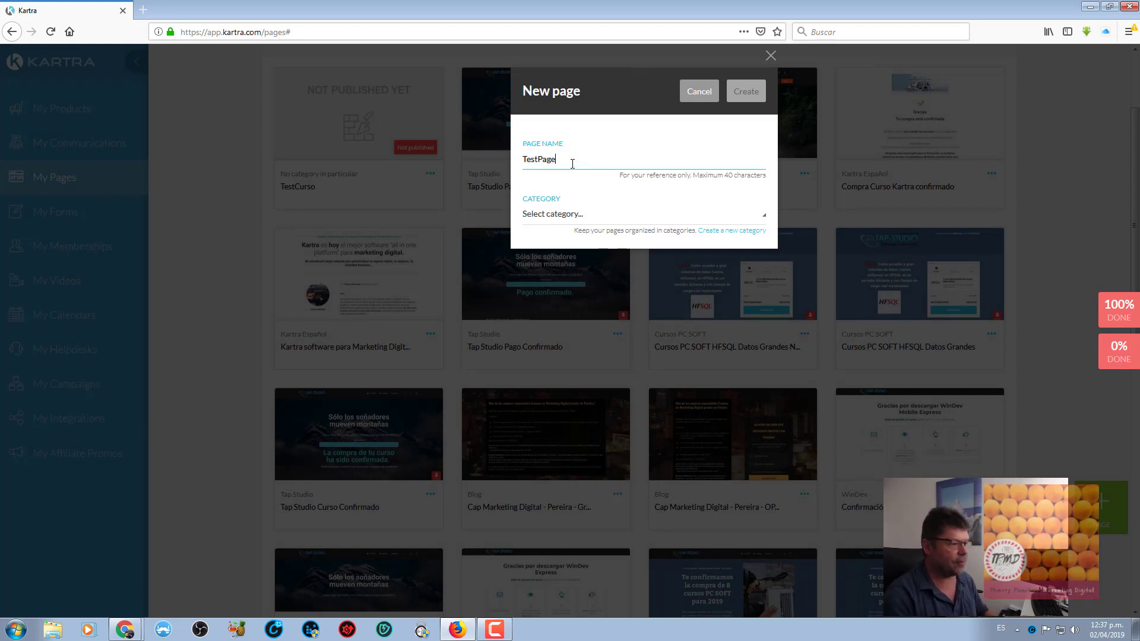
pyautogui.click(545, 216)
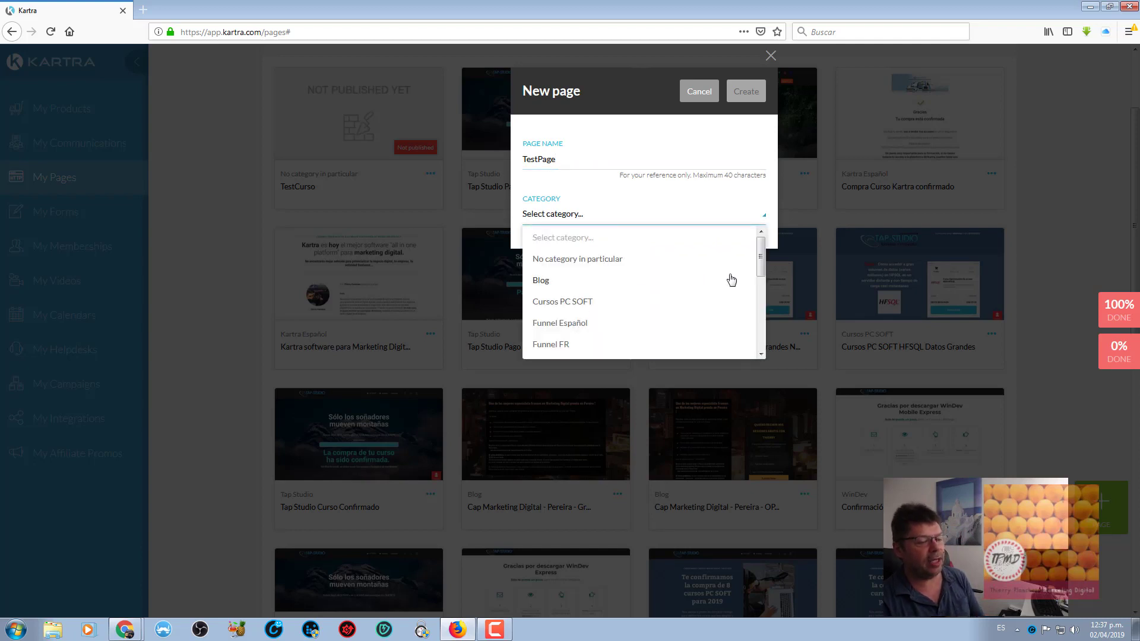
pyautogui.moveTo(762, 254); pyautogui.dragTo(764, 220)
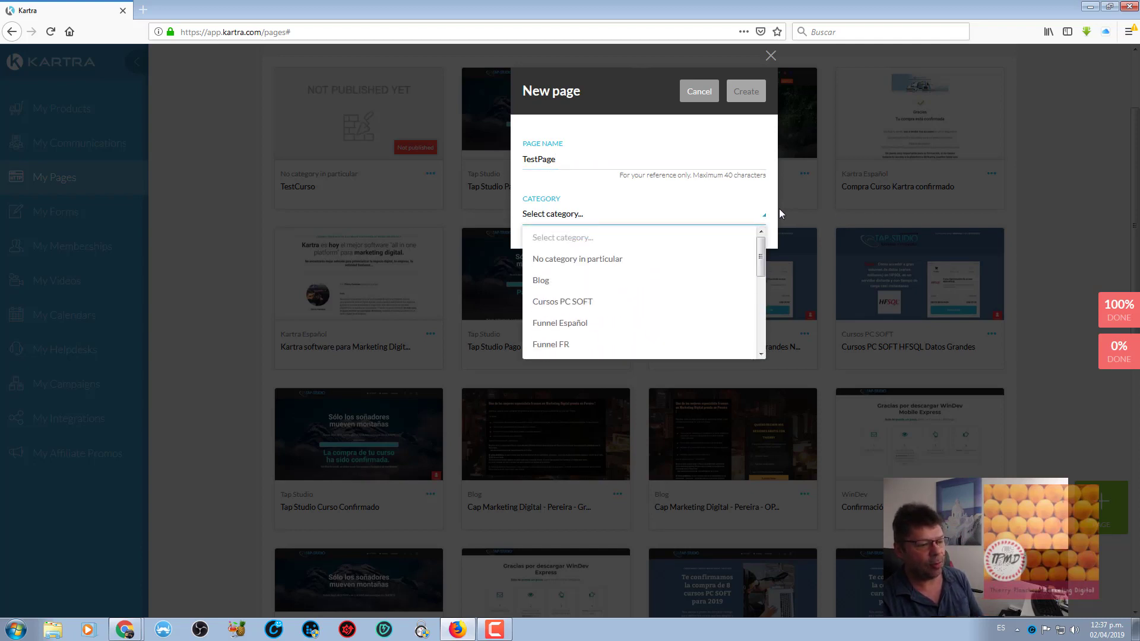
pyautogui.click(766, 210)
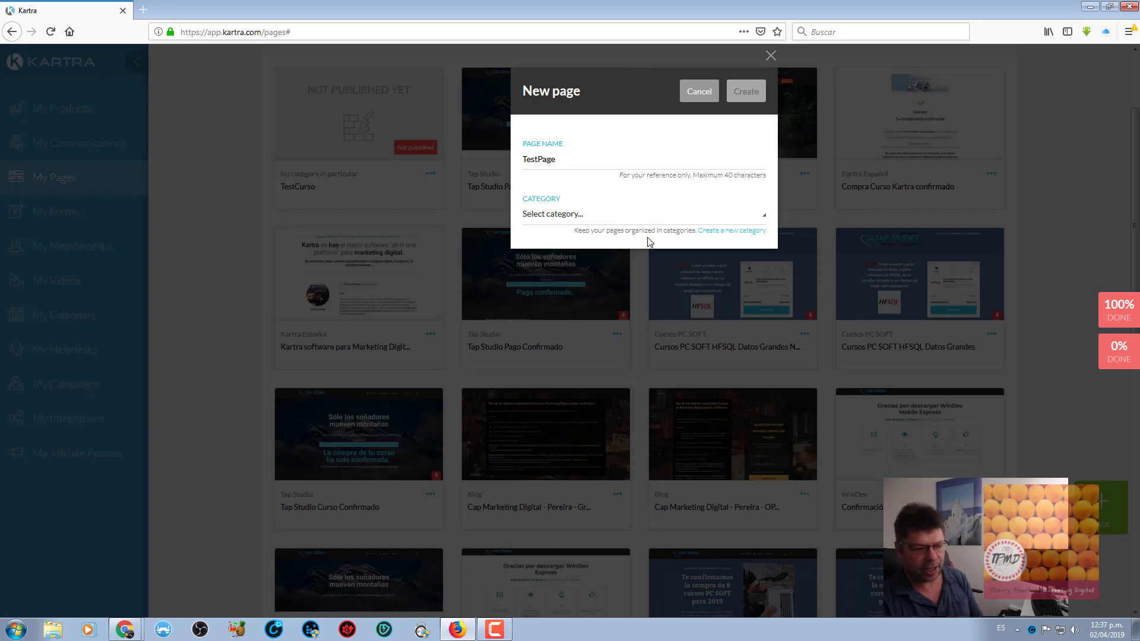
pyautogui.click(592, 154)
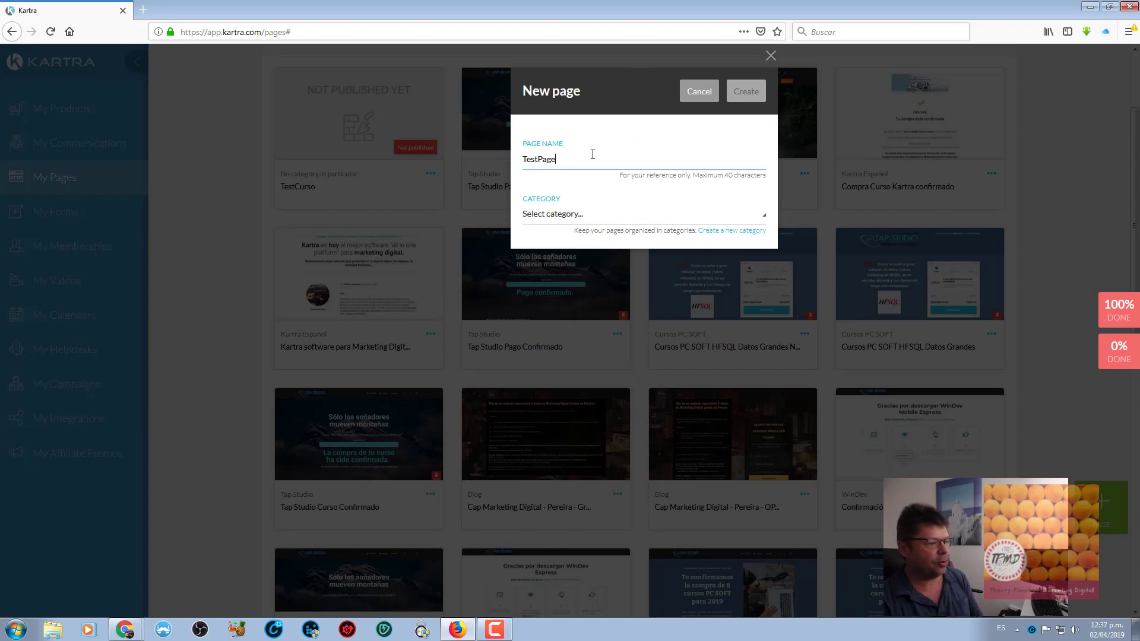
pyautogui.click(582, 215)
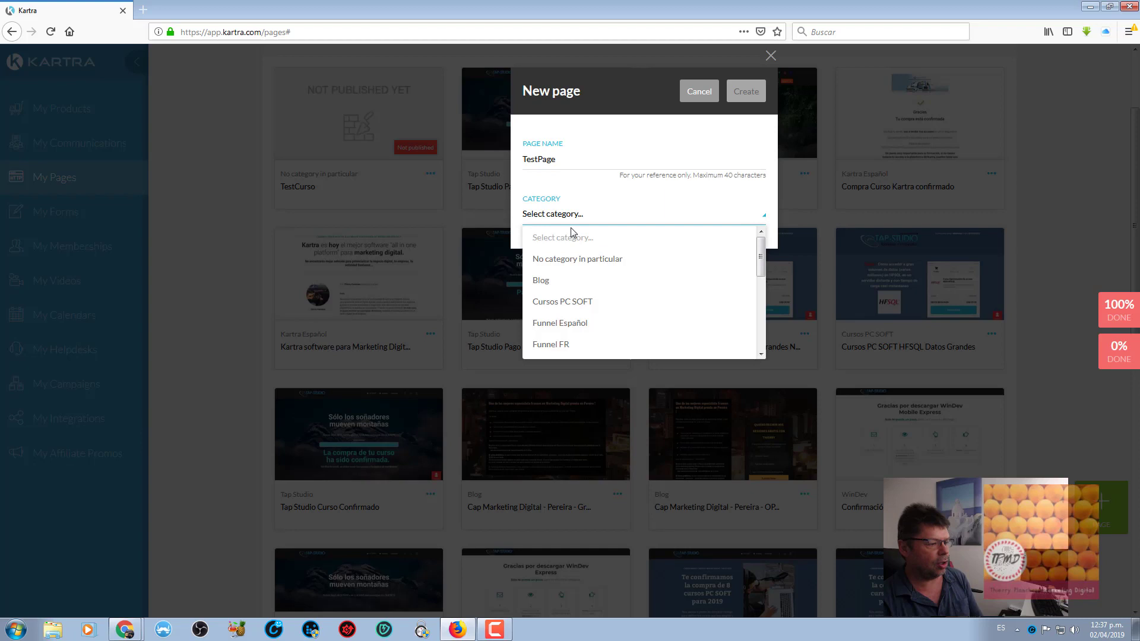
pyautogui.click(555, 257)
pyautogui.click(742, 91)
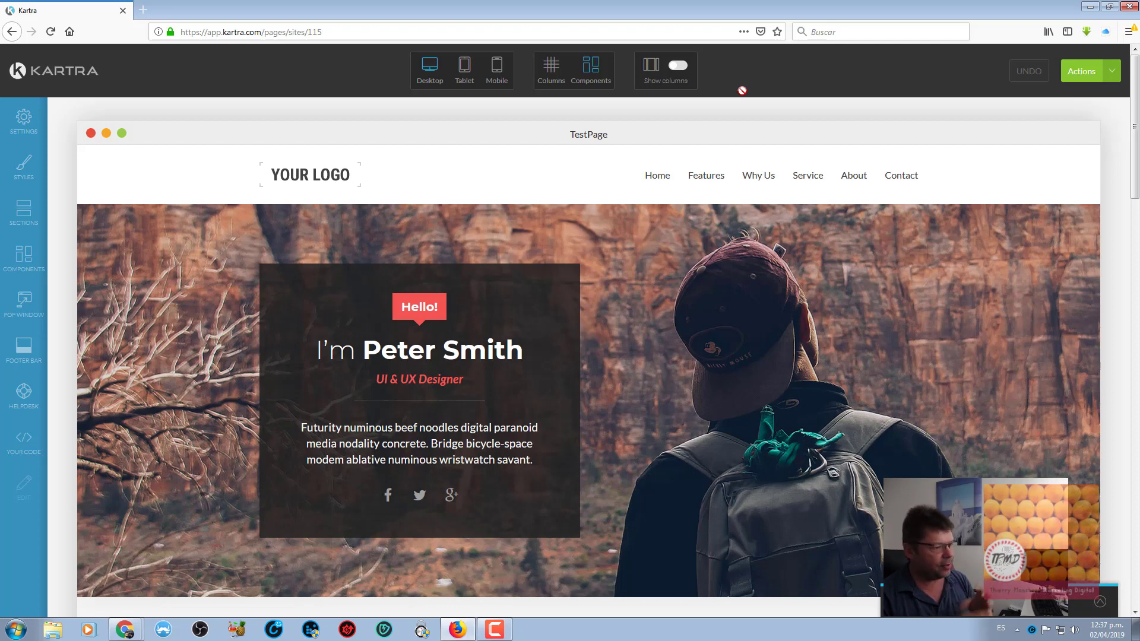
# - View the style configuration of the Home item in the page's navigation menu
pyautogui.moveTo(658, 183)
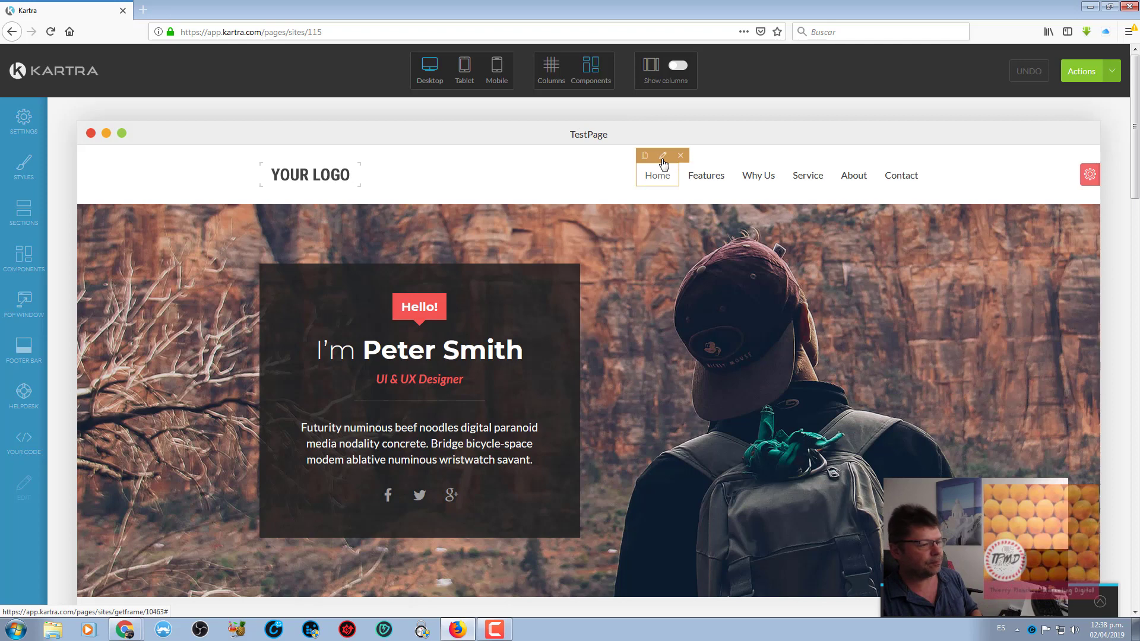
pyautogui.click(663, 157)
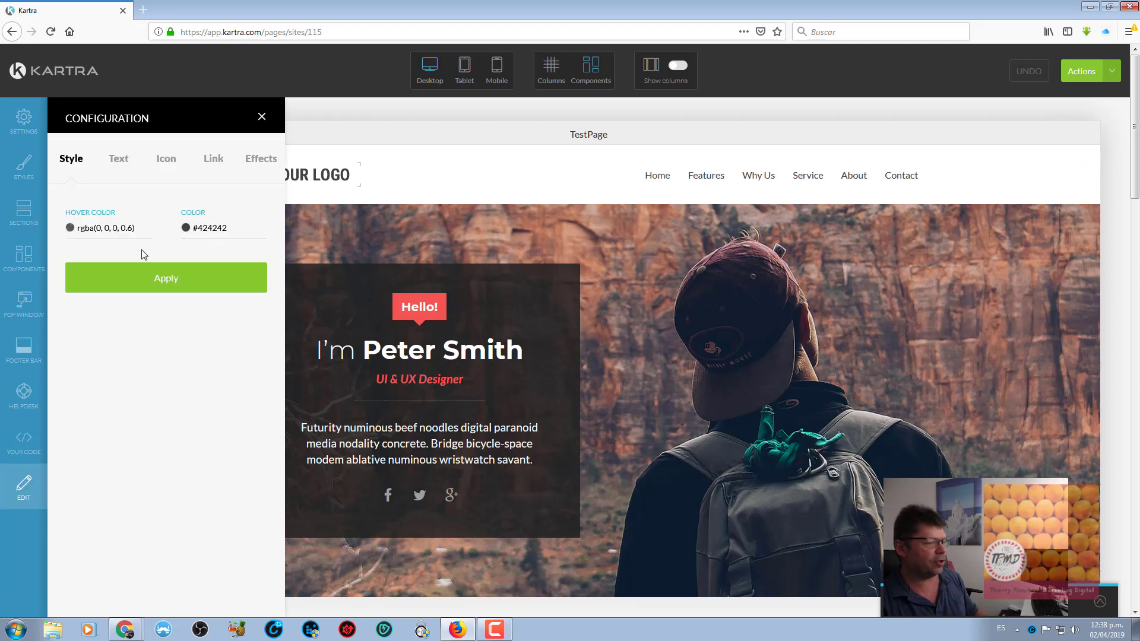
pyautogui.moveTo(664, 182)
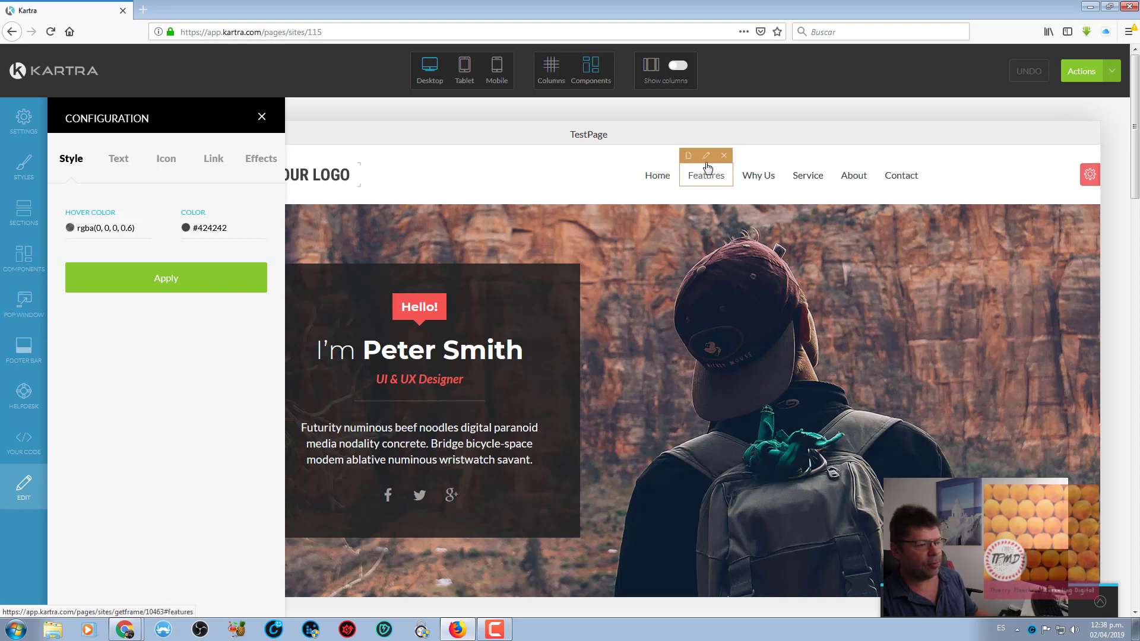
pyautogui.click(262, 117)
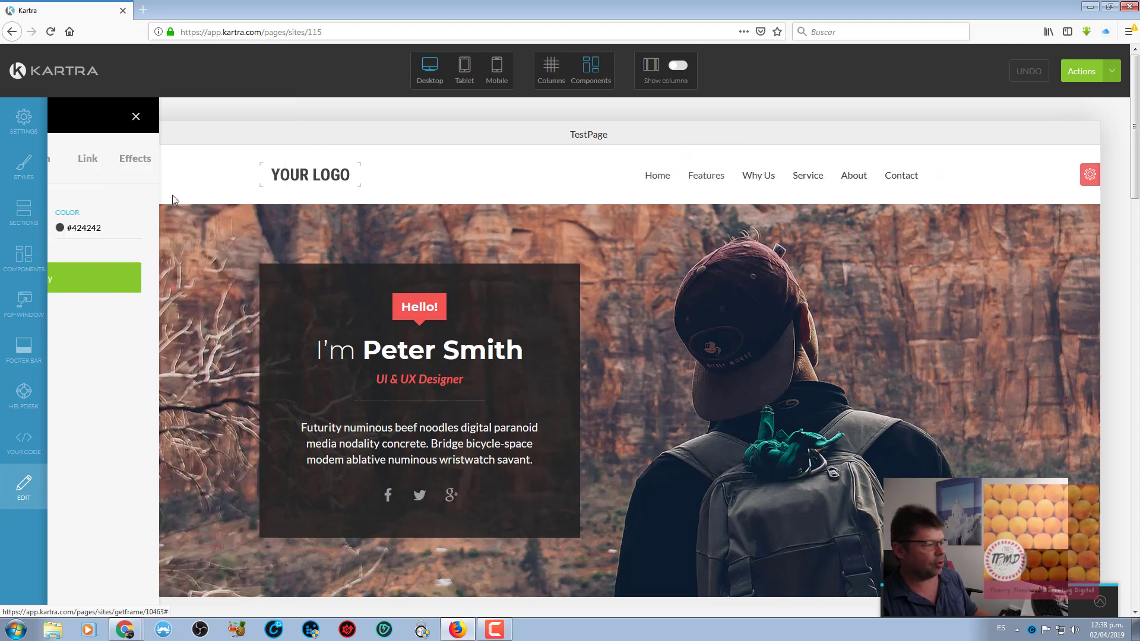
# - Replace the text of the Features menu item with "Caractéristique", keeping the regular font setting
pyautogui.click(118, 158)
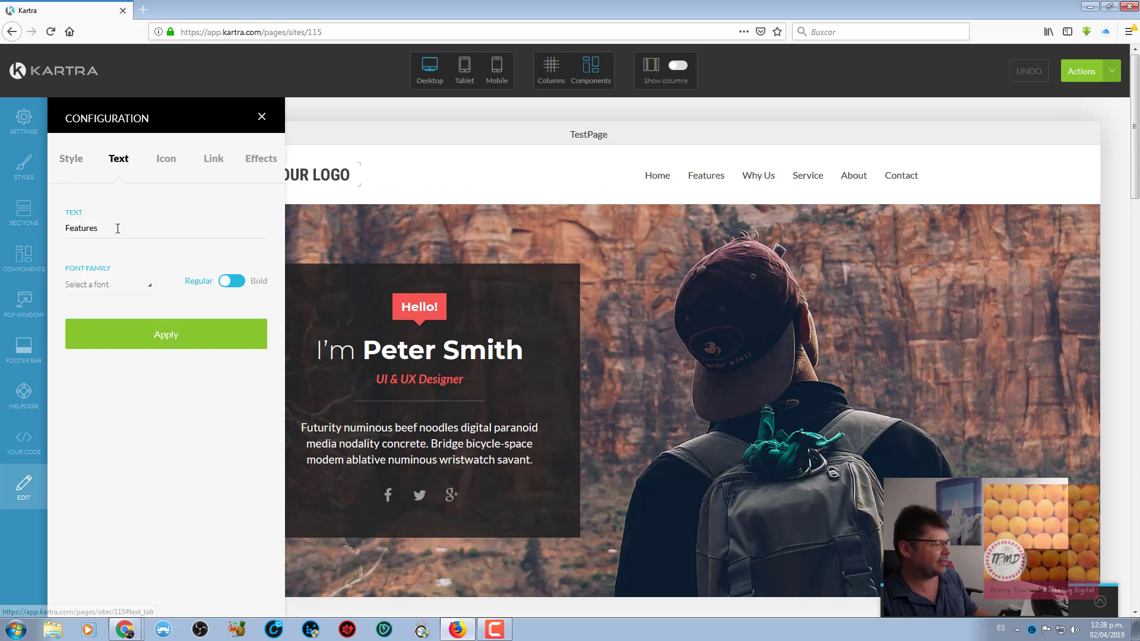
pyautogui.moveTo(118, 229); pyautogui.dragTo(53, 231)
pyautogui.write('cara')
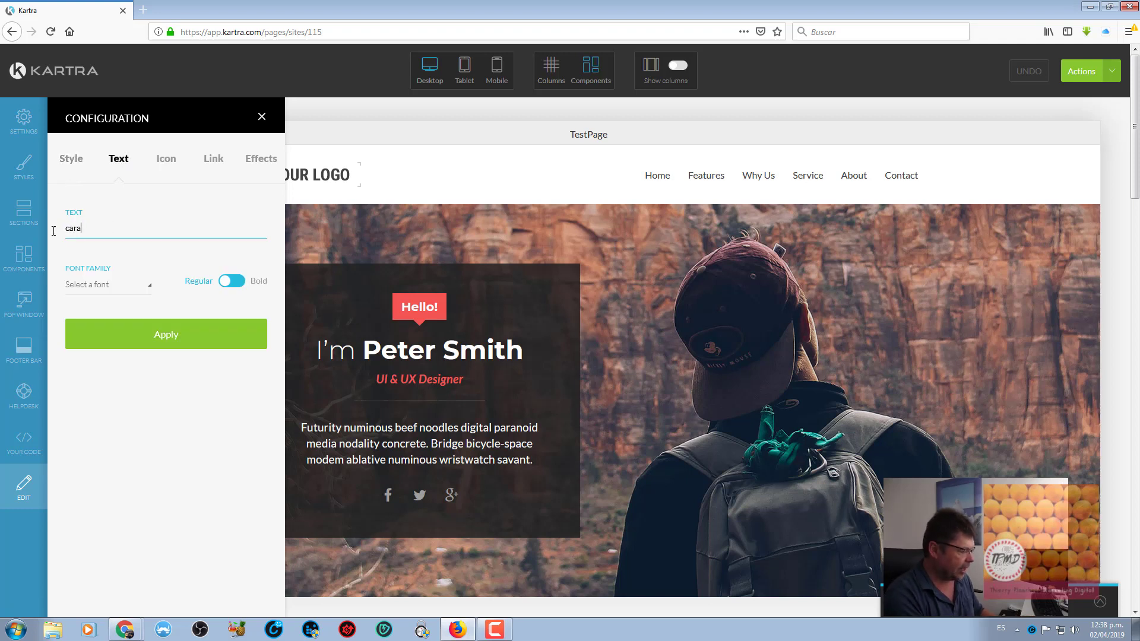
pyautogui.press('BackSpace')
pyautogui.press('BackSpace')
pyautogui.press('BackSpace')
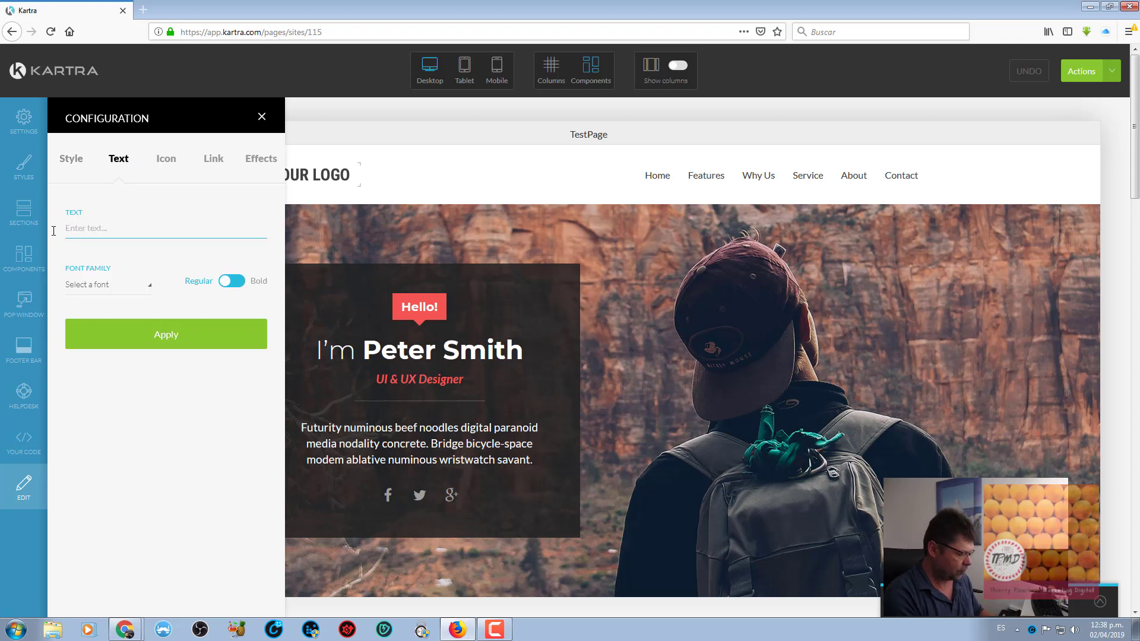
pyautogui.write('Caractéristique')
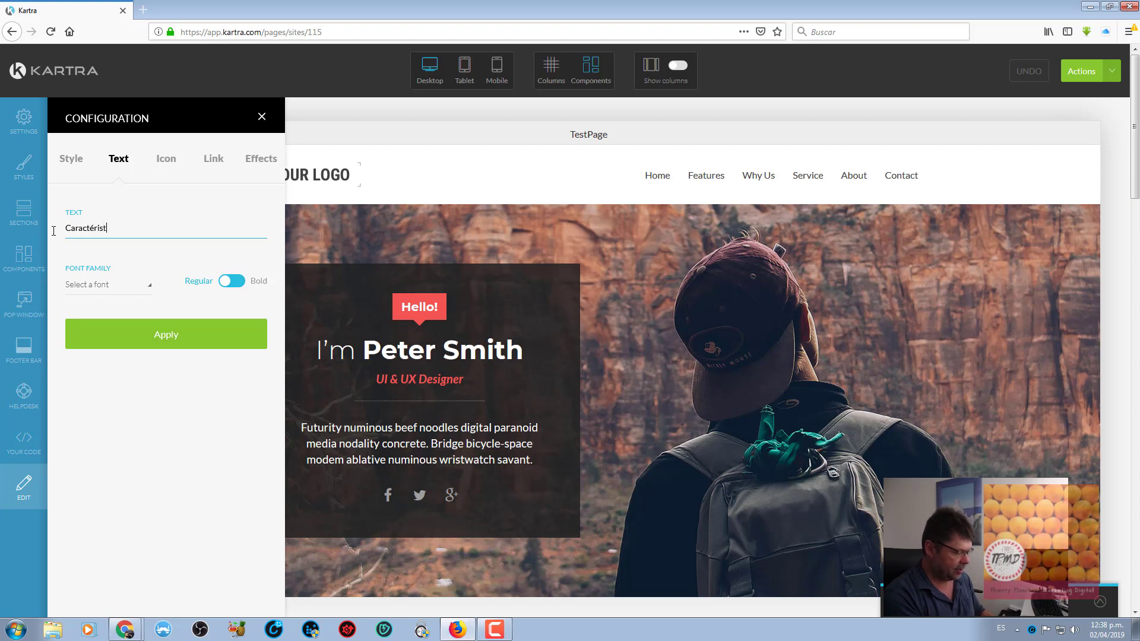
pyautogui.click(115, 287)
pyautogui.click(116, 288)
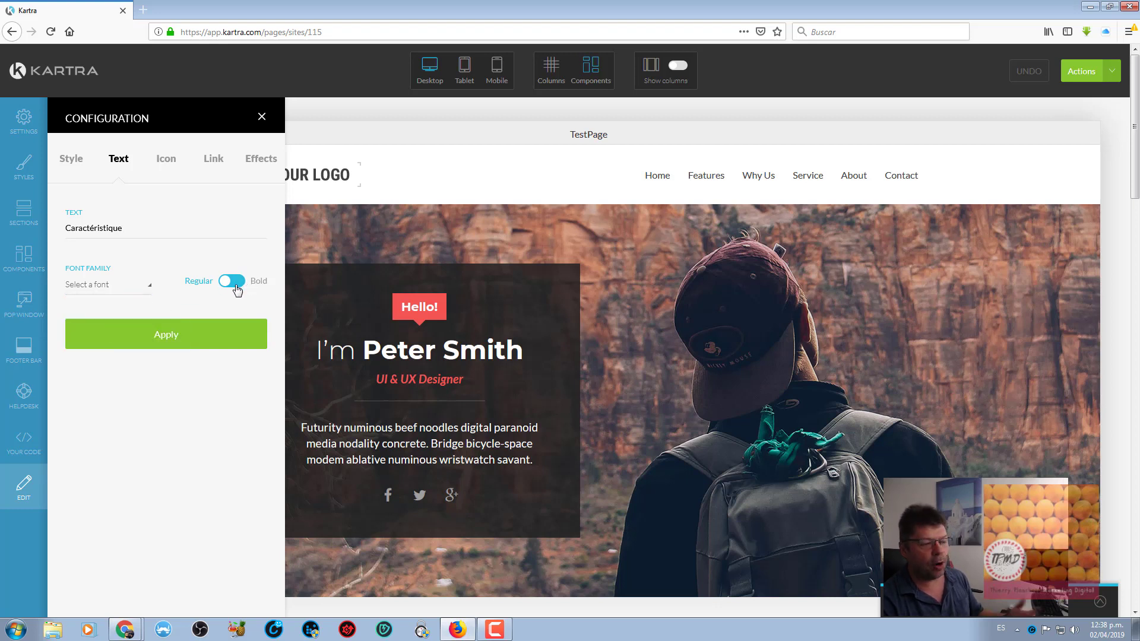
# - Set the text color of the Caractéristique menu item to rgb(226, 27, 27) and apply it
pyautogui.click(68, 159)
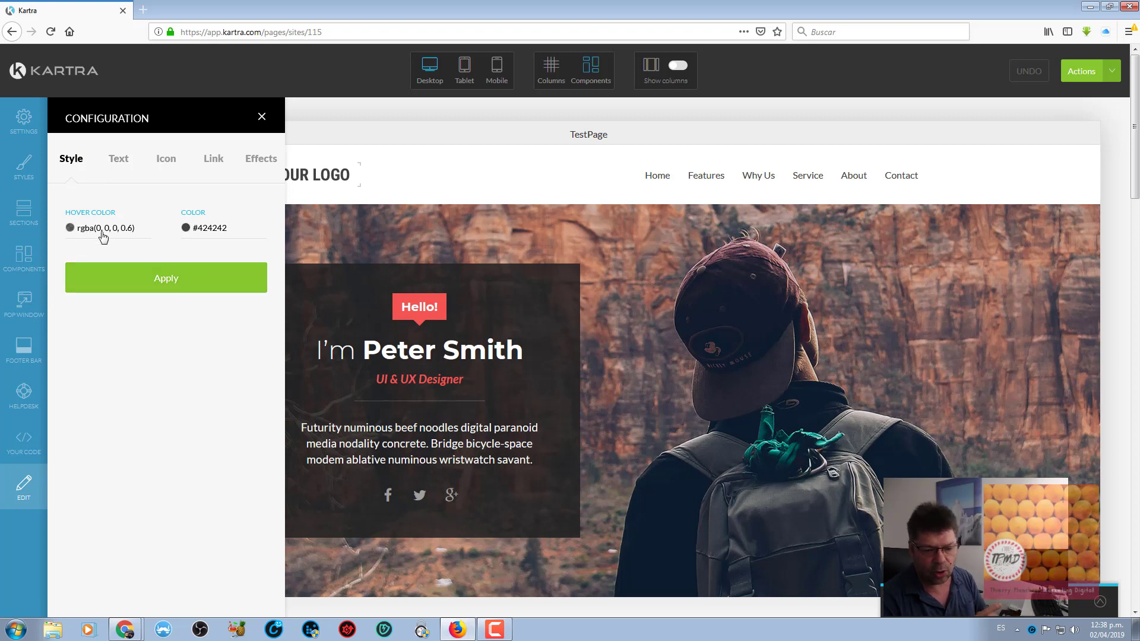
pyautogui.click(215, 229)
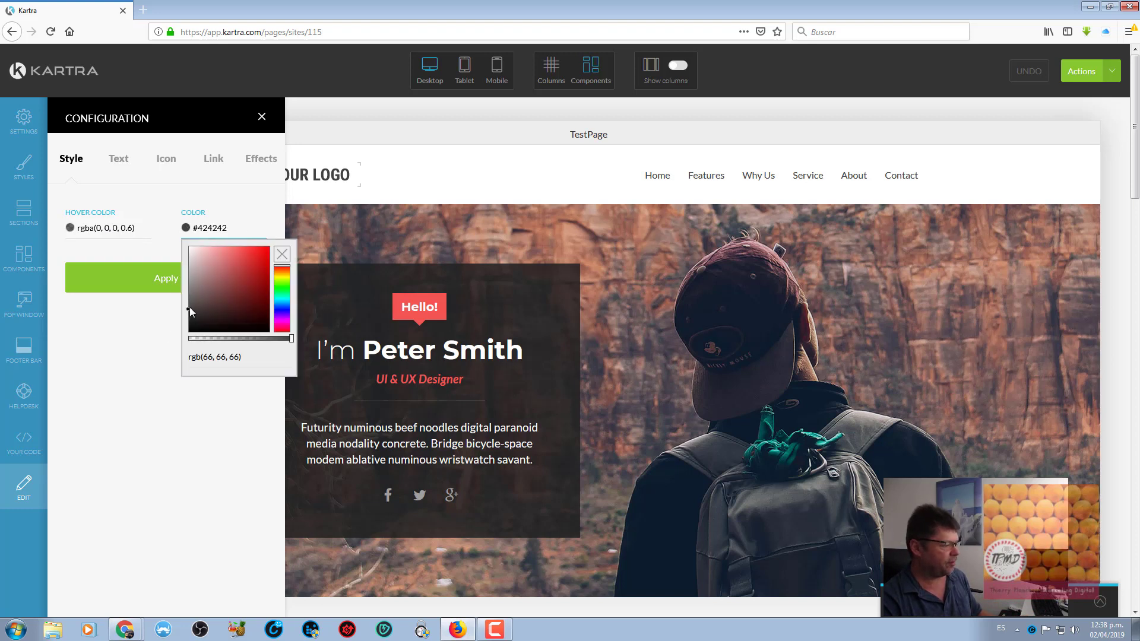
pyautogui.moveTo(190, 312); pyautogui.dragTo(262, 259)
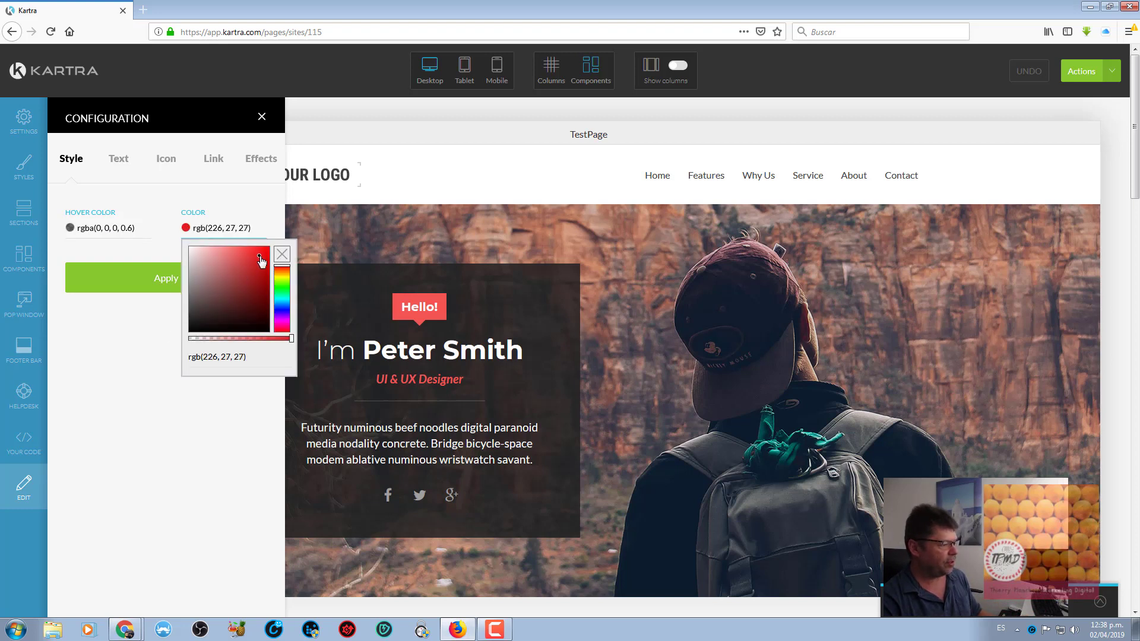
pyautogui.click(130, 336)
pyautogui.click(178, 286)
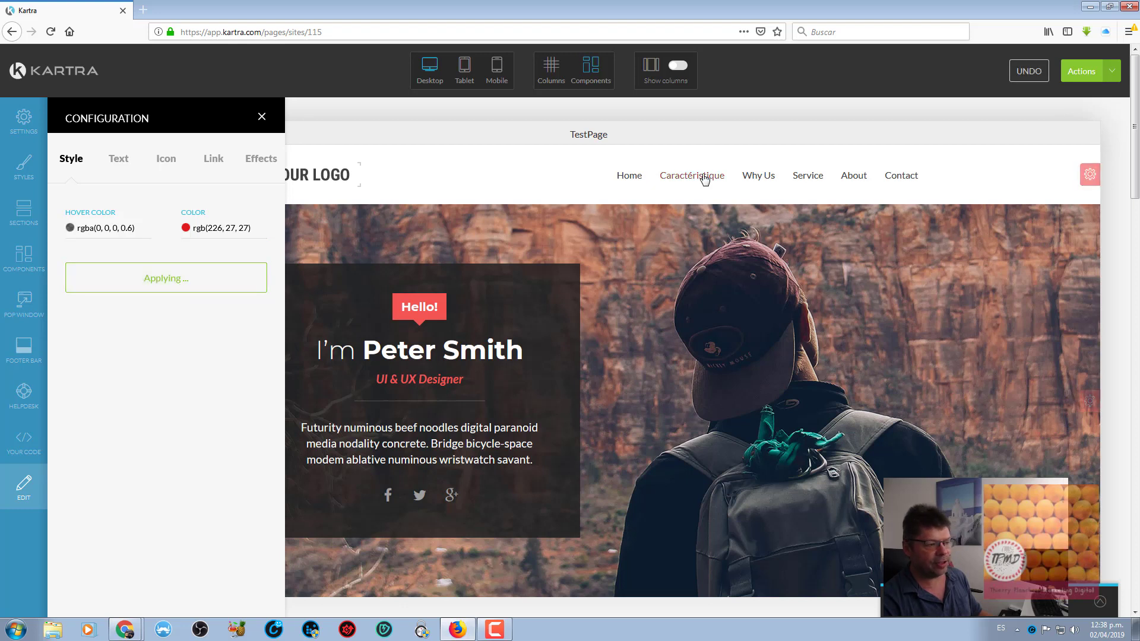
# - Display the angellist icon on the Caractéristique menu item and apply it
pyautogui.click(675, 182)
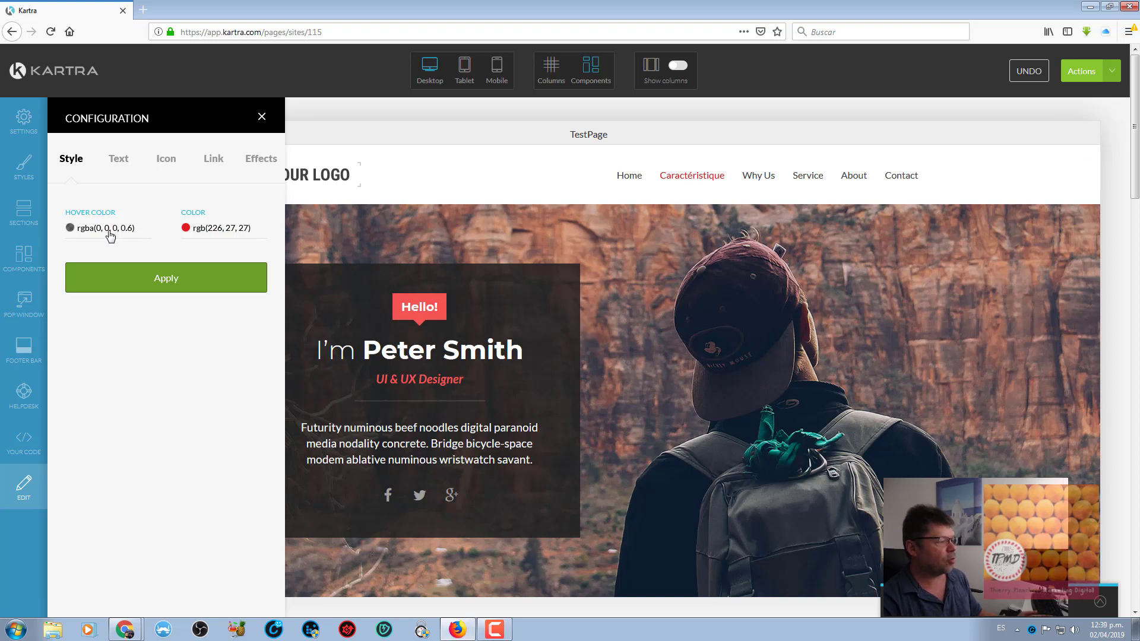
pyautogui.click(166, 158)
pyautogui.click(236, 213)
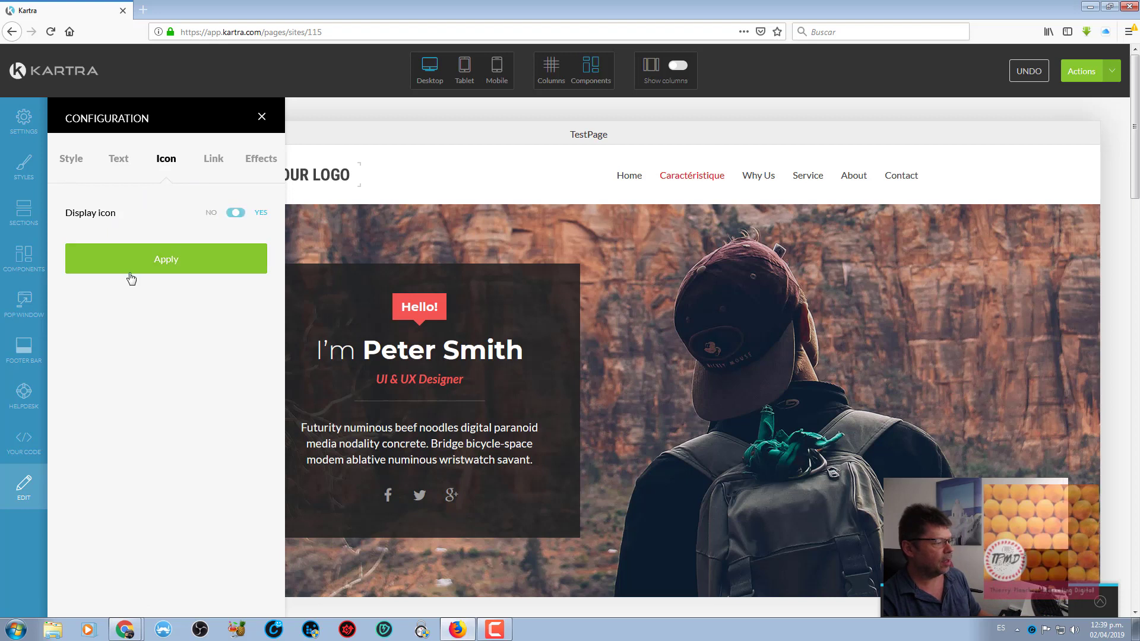
pyautogui.click(112, 285)
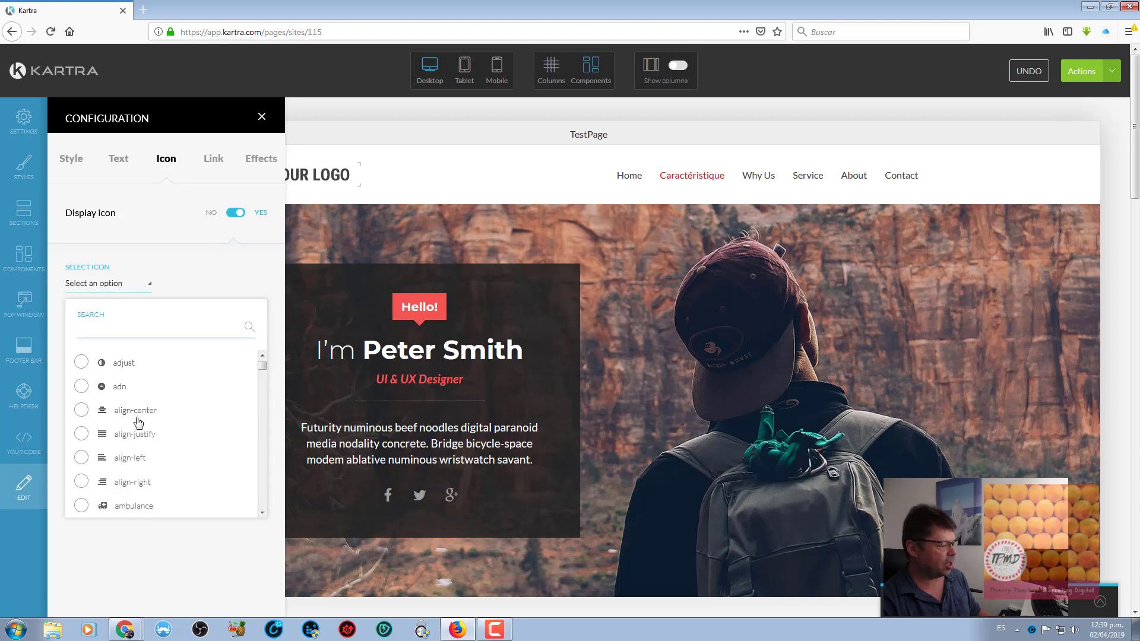
pyautogui.moveTo(261, 365)
pyautogui.mouseDown()
pyautogui.moveTo(263, 411)
pyautogui.moveTo(264, 373)
pyautogui.mouseUp()
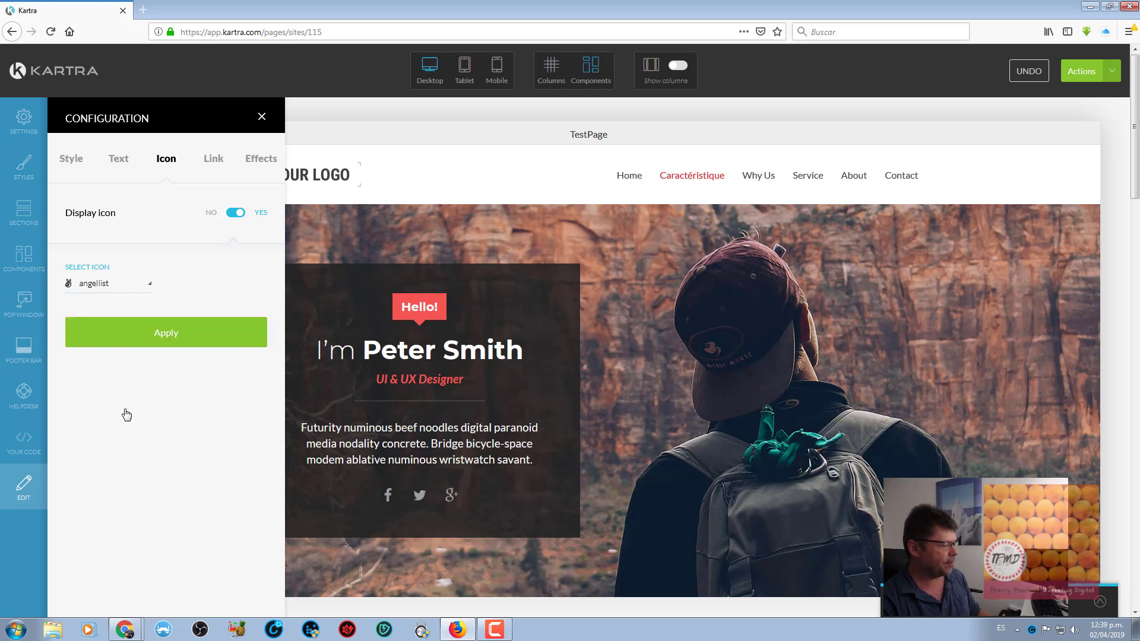
pyautogui.click(165, 336)
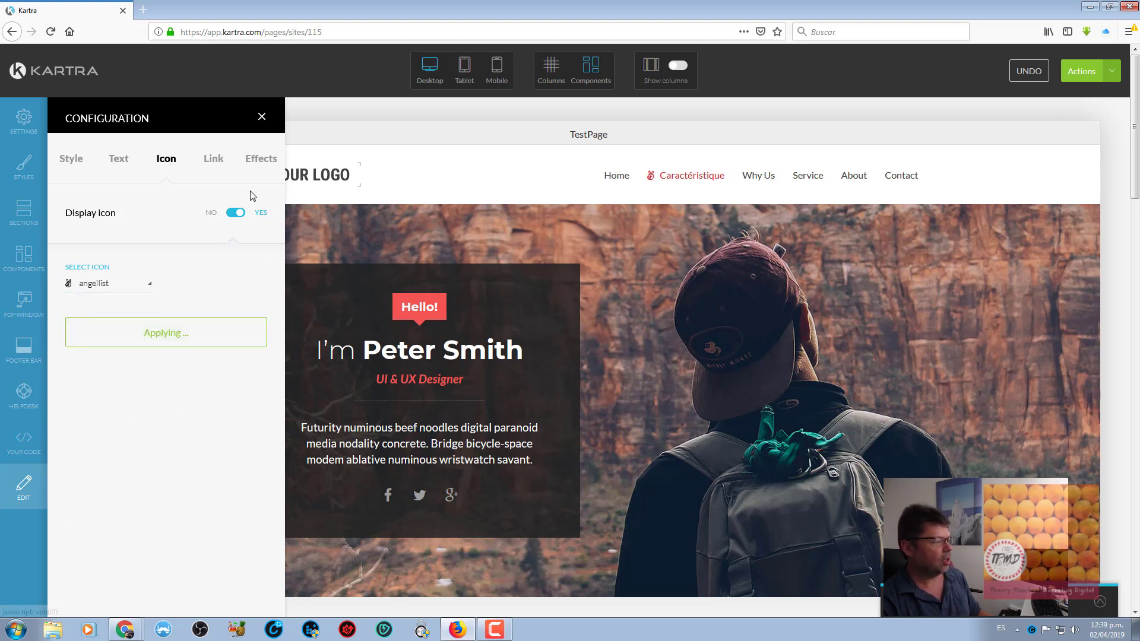
# - Apply None as the link of the Caractéristique menu item and give it the Flash animation effect
pyautogui.click(213, 165)
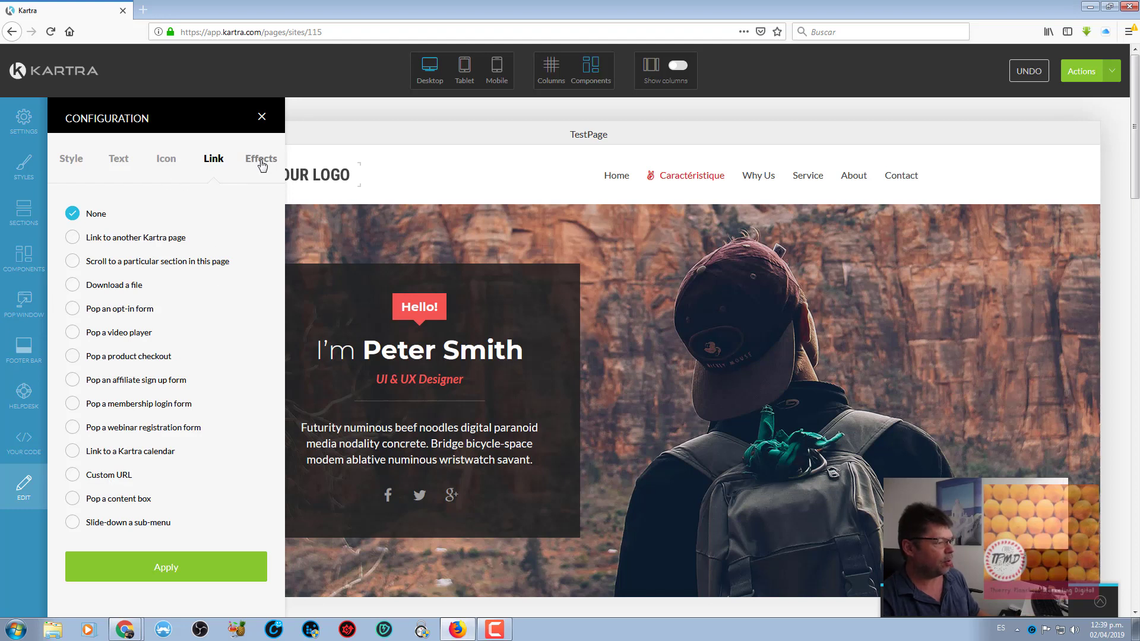
pyautogui.click(171, 570)
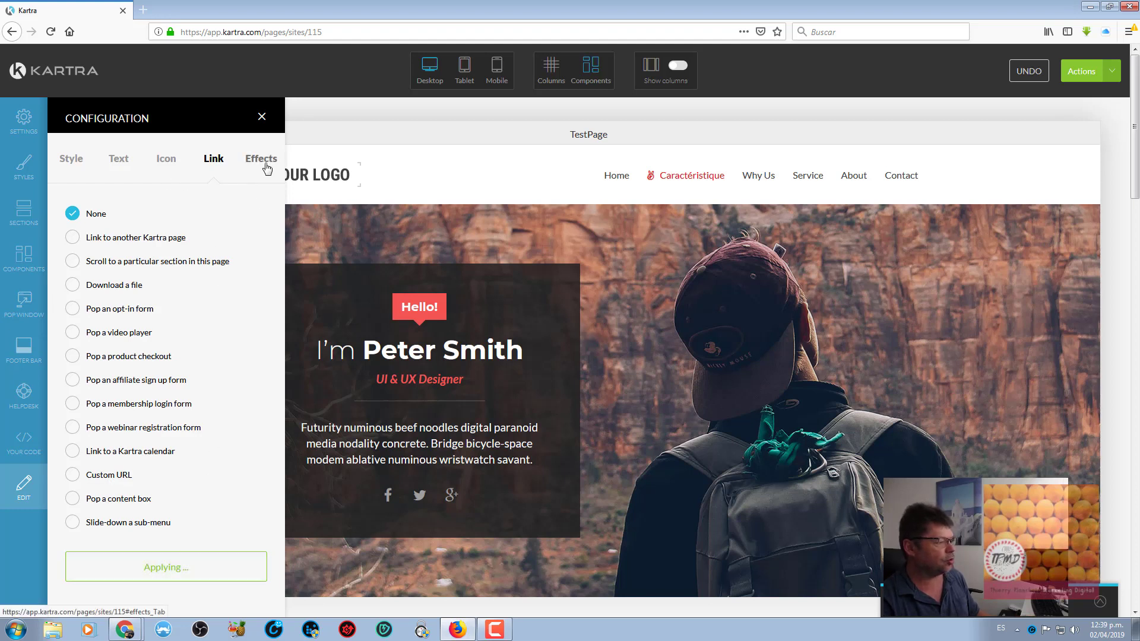
pyautogui.click(267, 169)
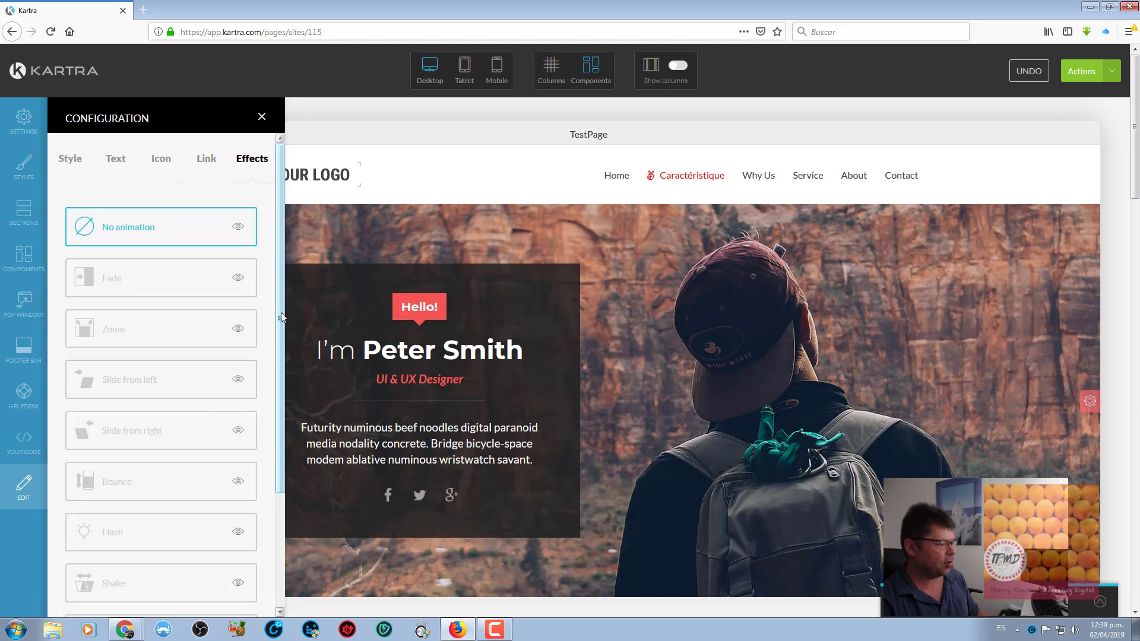
pyautogui.moveTo(282, 318); pyautogui.dragTo(283, 392)
pyautogui.click(166, 439)
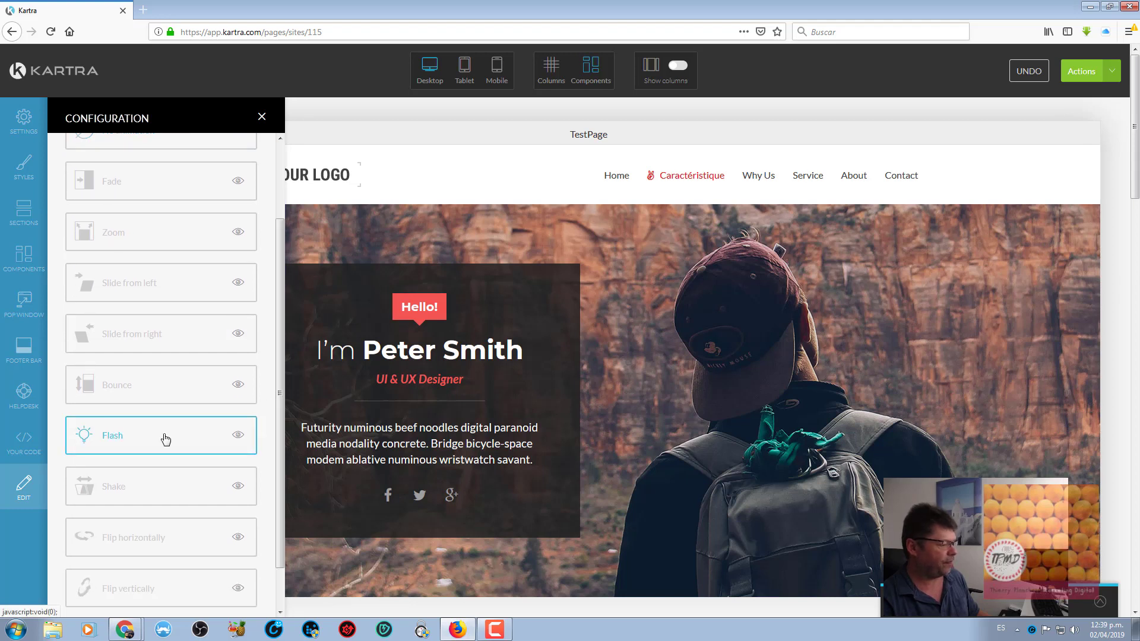
pyautogui.scroll(-2, 189, 420)
pyautogui.click(114, 586)
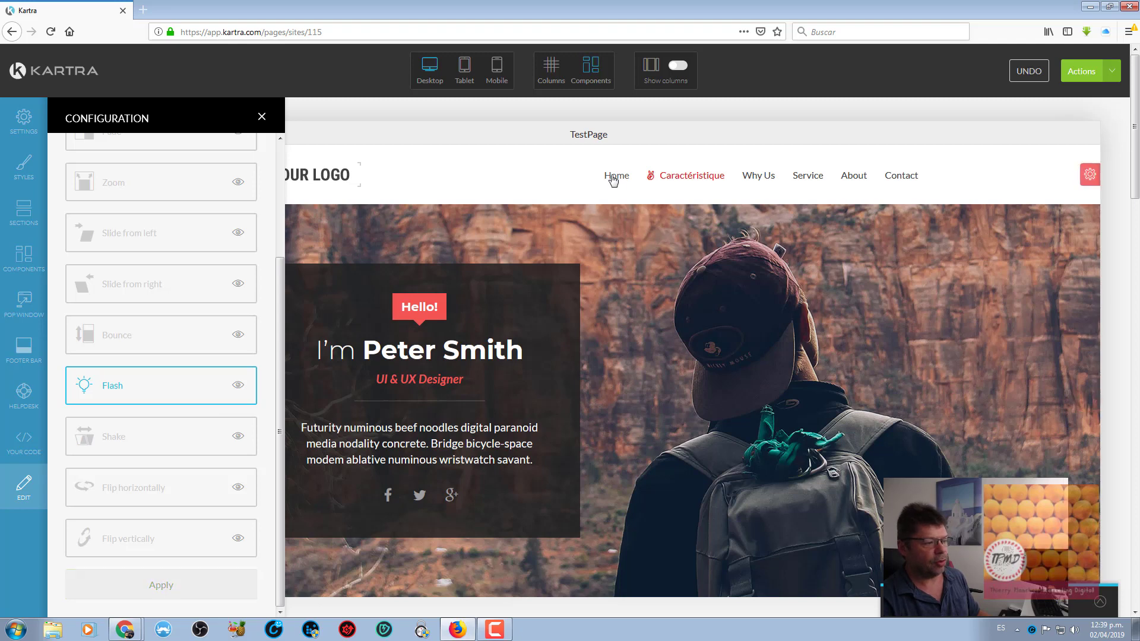
# - Replace the text of the Why Us menu item with "Qui somme nous?" and apply it
pyautogui.click(751, 178)
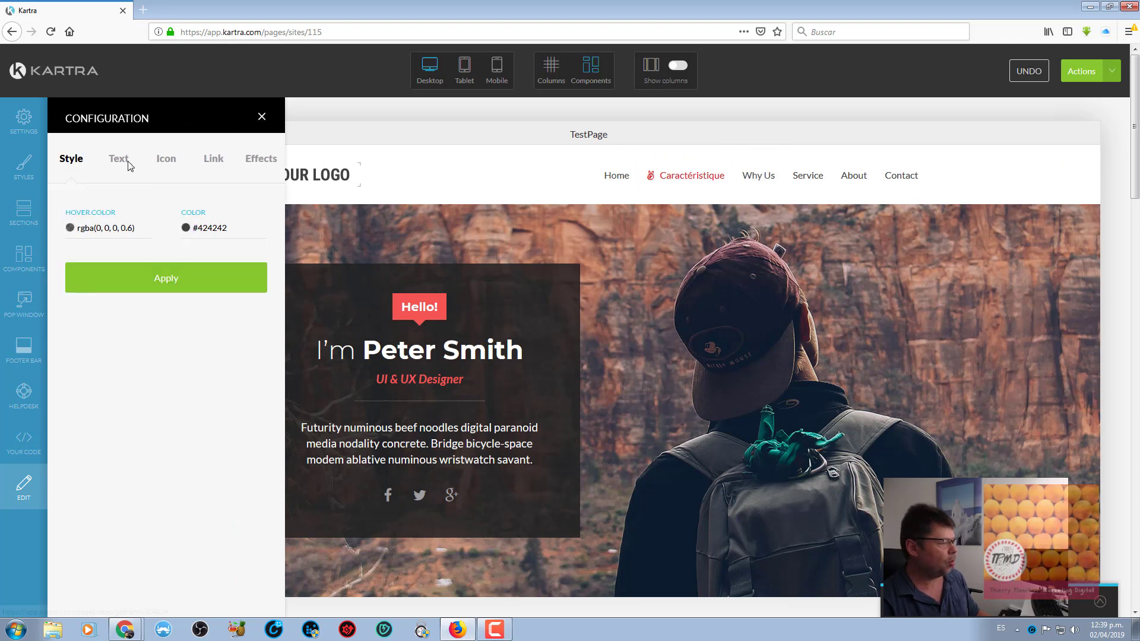
pyautogui.click(118, 159)
pyautogui.moveTo(109, 232); pyautogui.dragTo(62, 231)
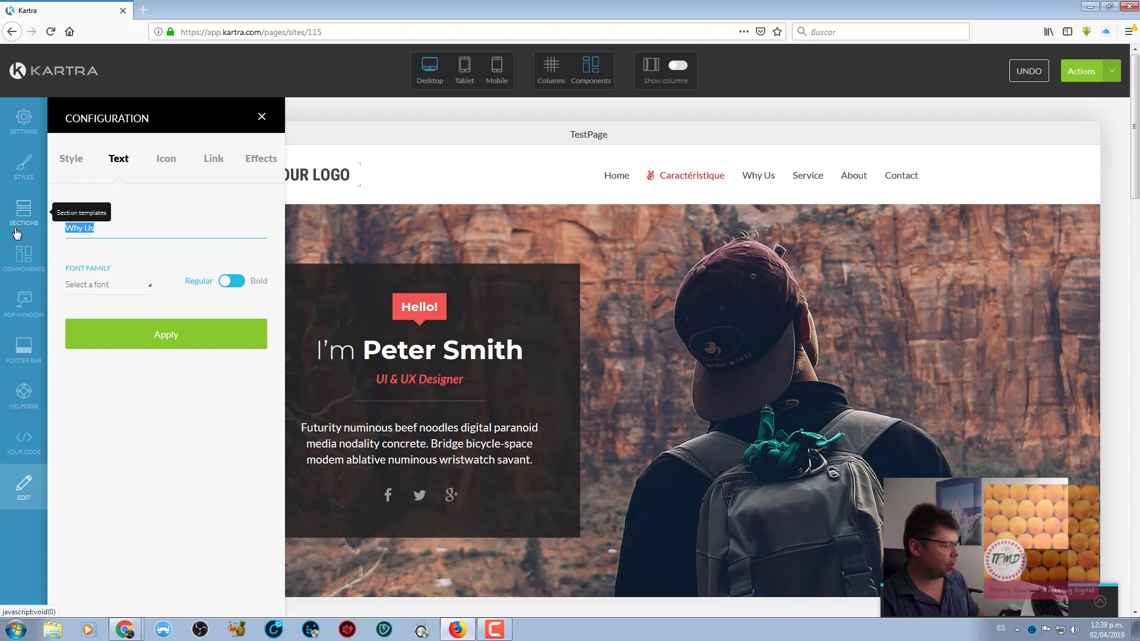
pyautogui.write('Qui s')
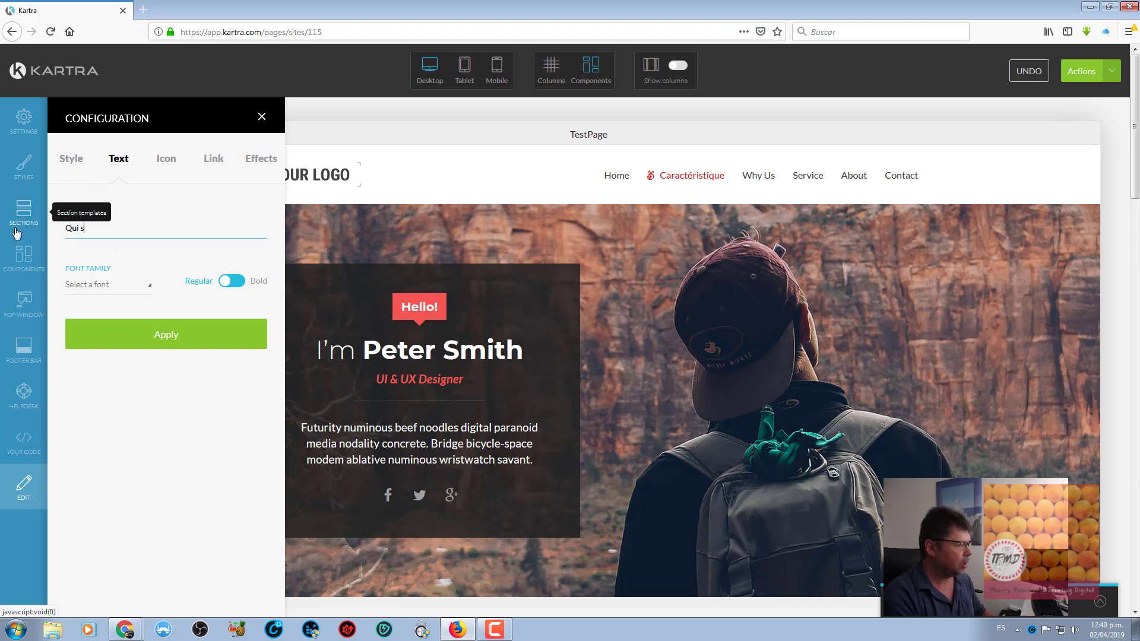
pyautogui.write('omme')
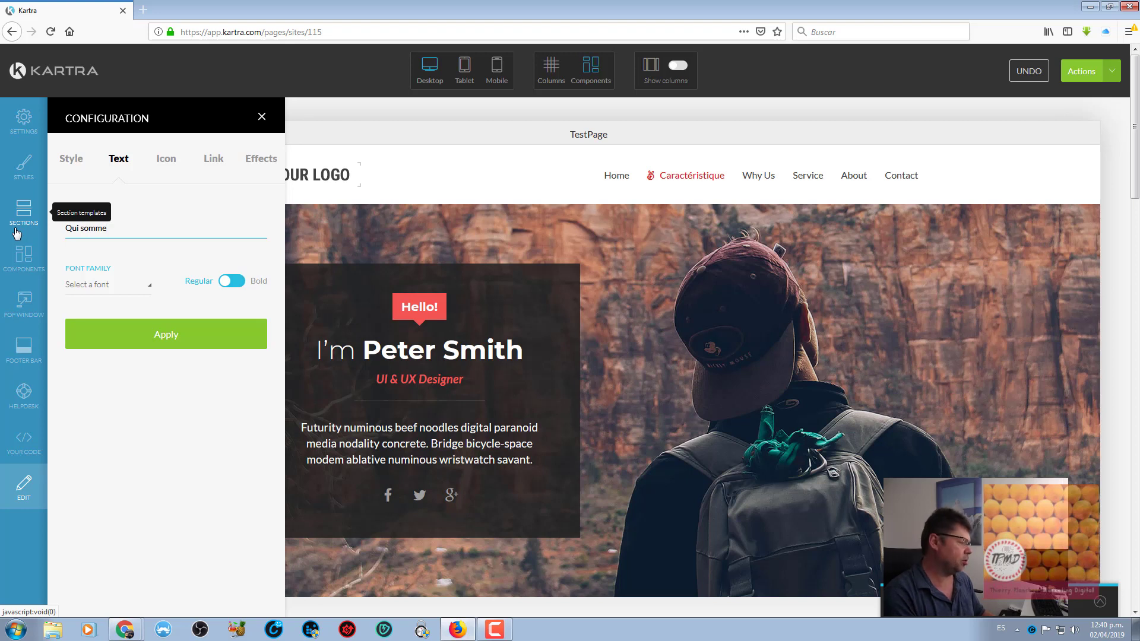
pyautogui.write(' nous')
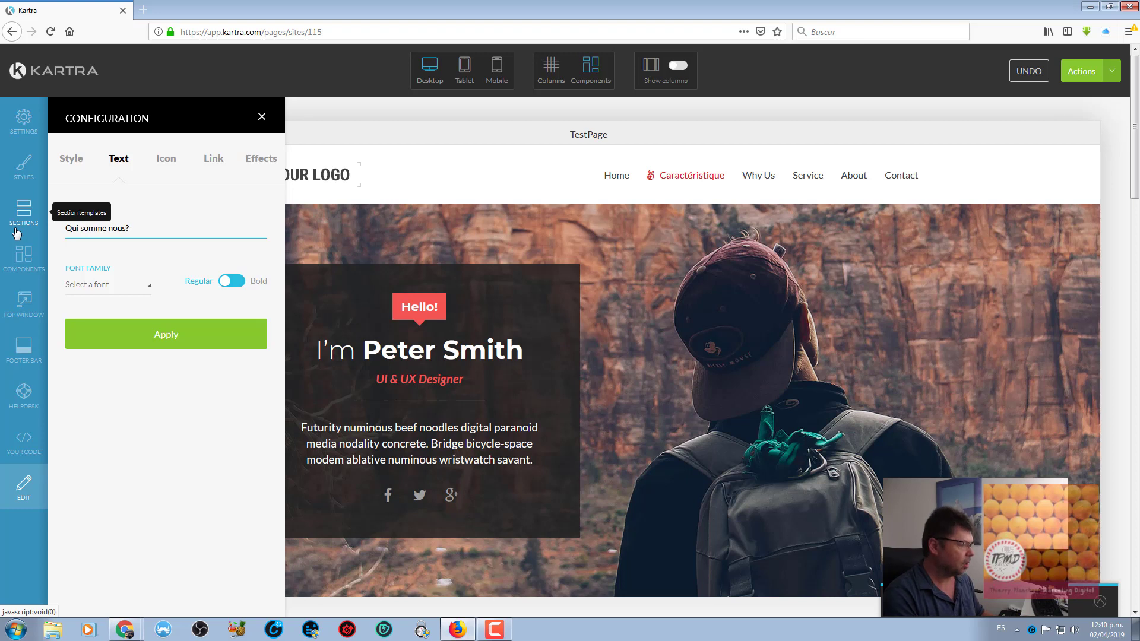
pyautogui.write('?')
pyautogui.click(153, 334)
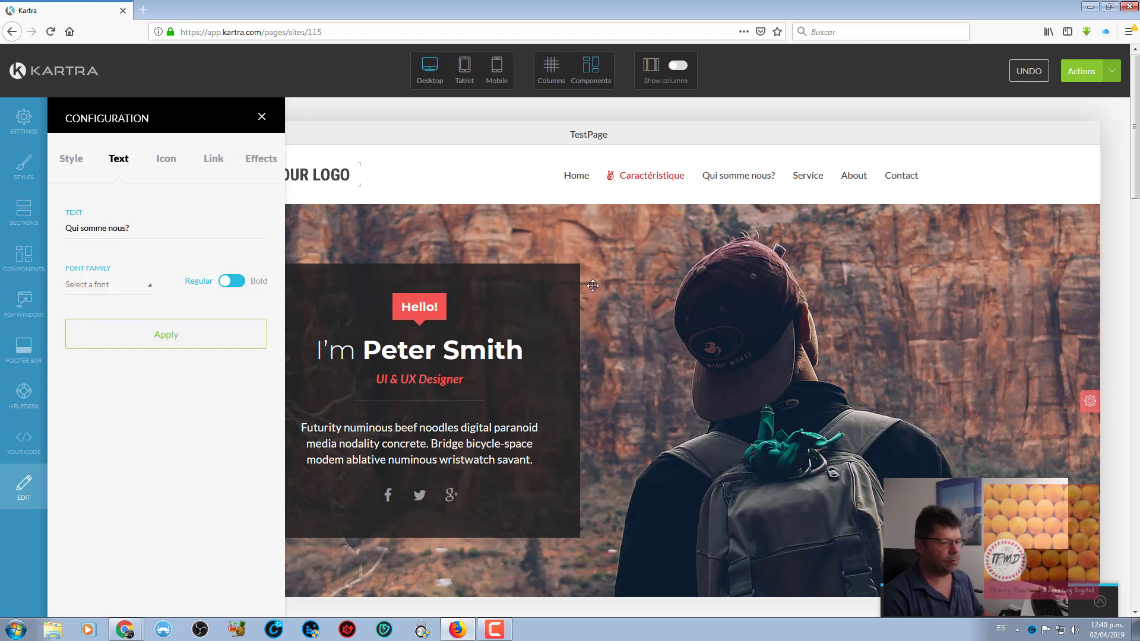
pyautogui.click(740, 180)
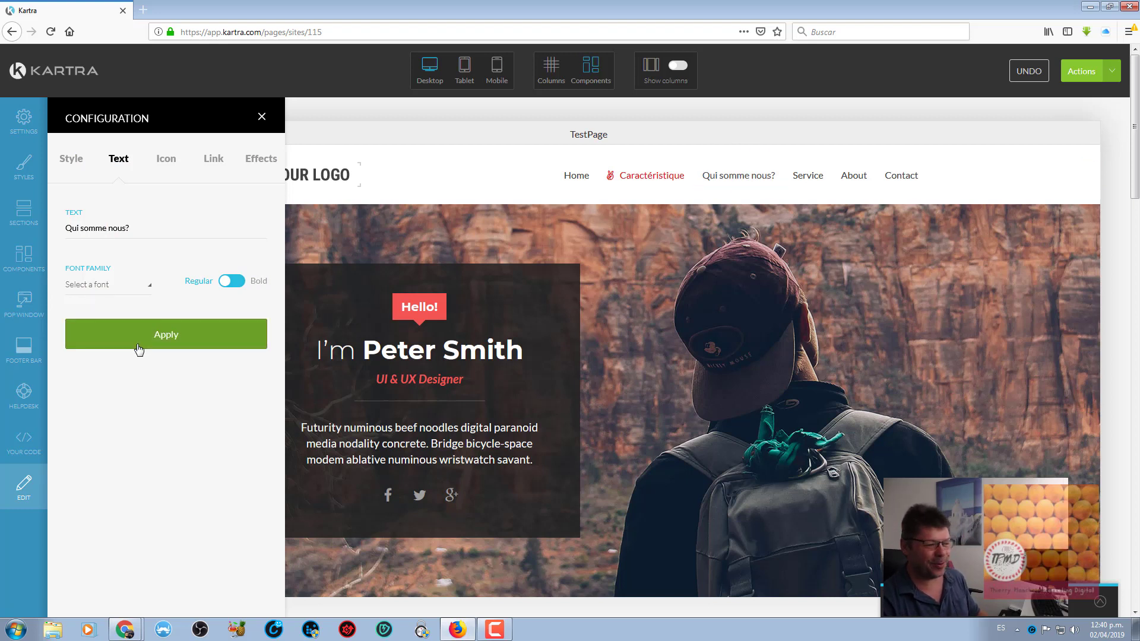
# - Save the page's progress, and generate and open its site preview
pyautogui.click(1111, 71)
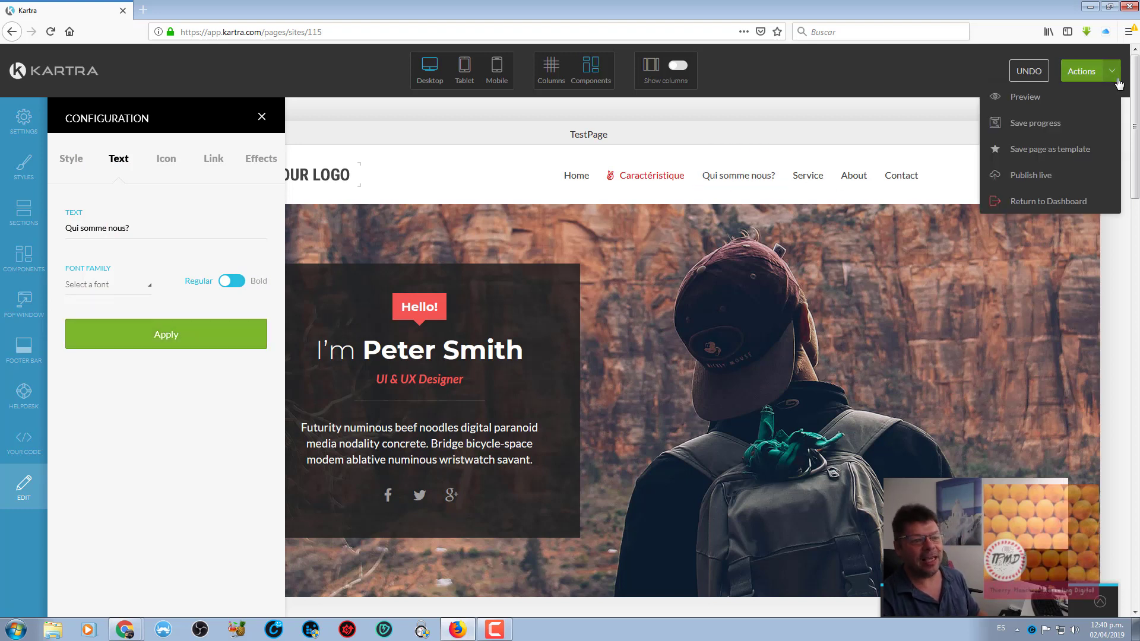
pyautogui.click(1043, 127)
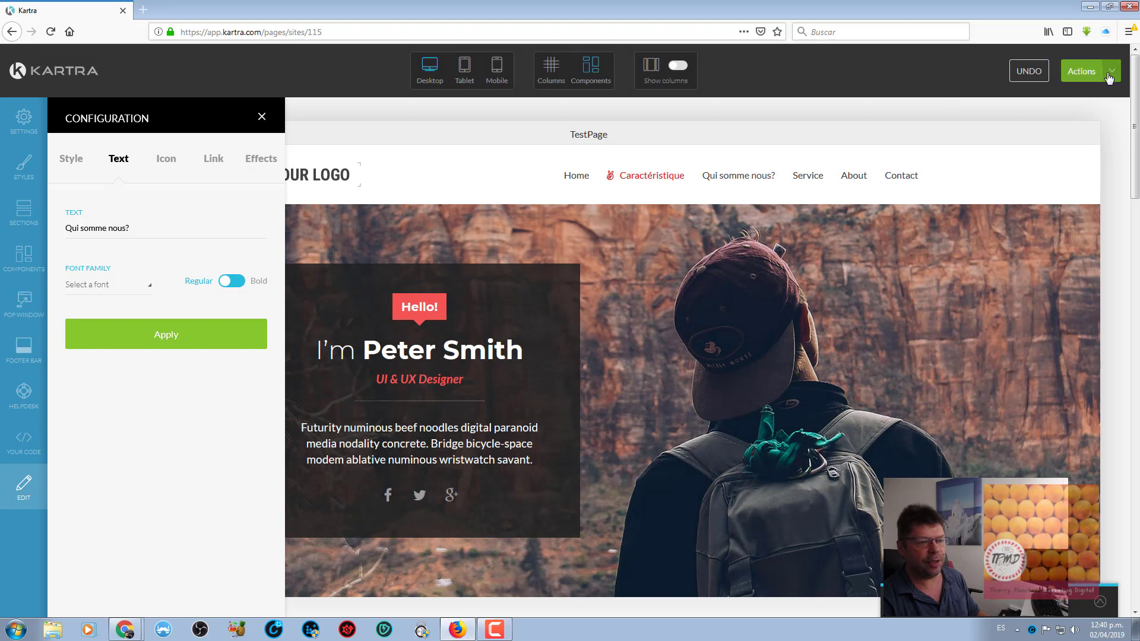
pyautogui.click(1109, 77)
pyautogui.click(1025, 102)
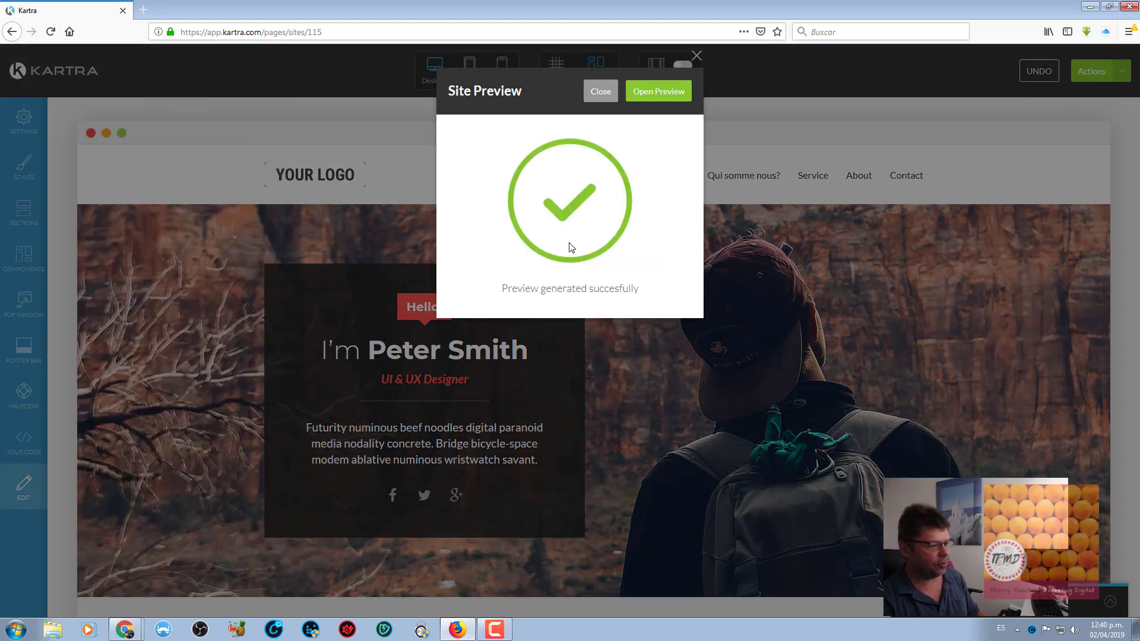
pyautogui.click(650, 97)
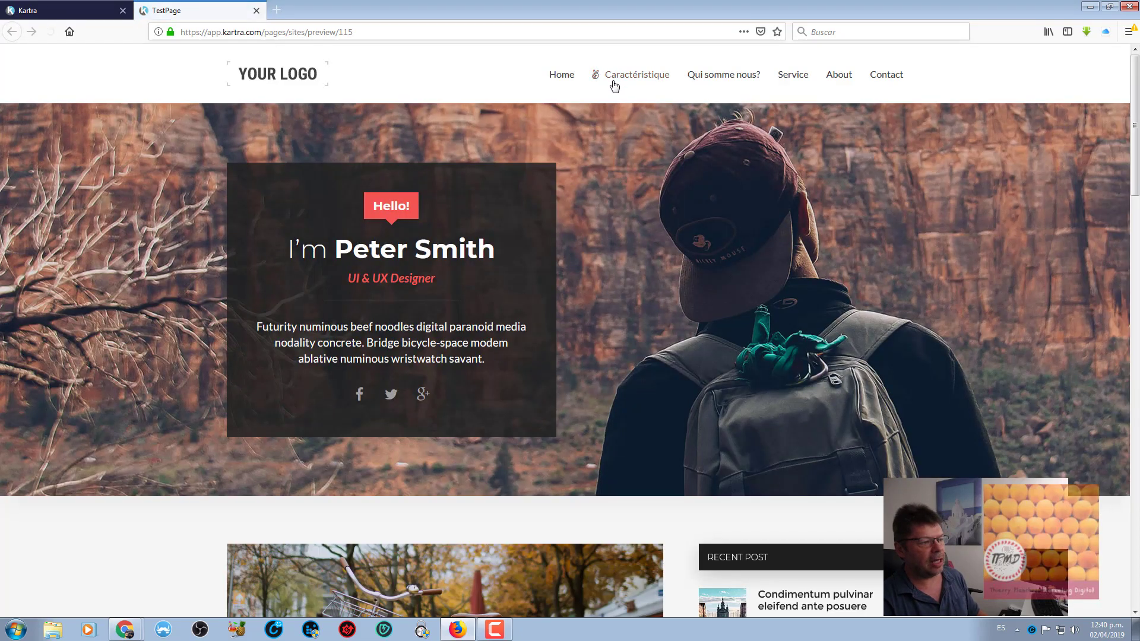
# - Check the Caractéristique menu item and the page content in the preview, and close the preview to return to the builder
pyautogui.click(614, 86)
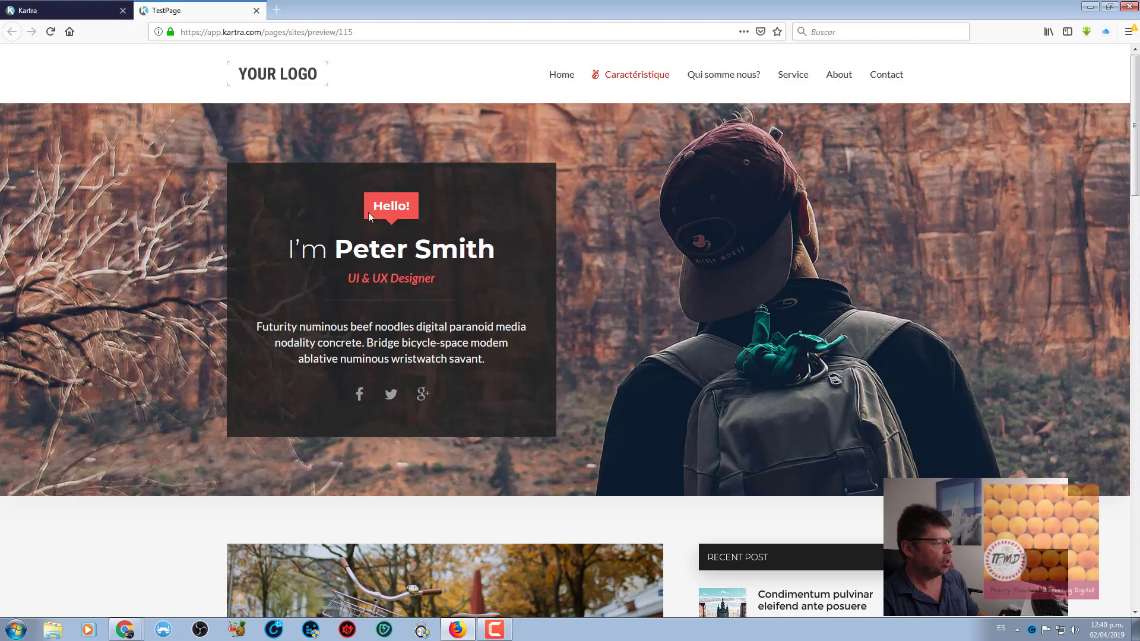
pyautogui.scroll(-5, 434, 309)
pyautogui.scroll(5, 434, 309)
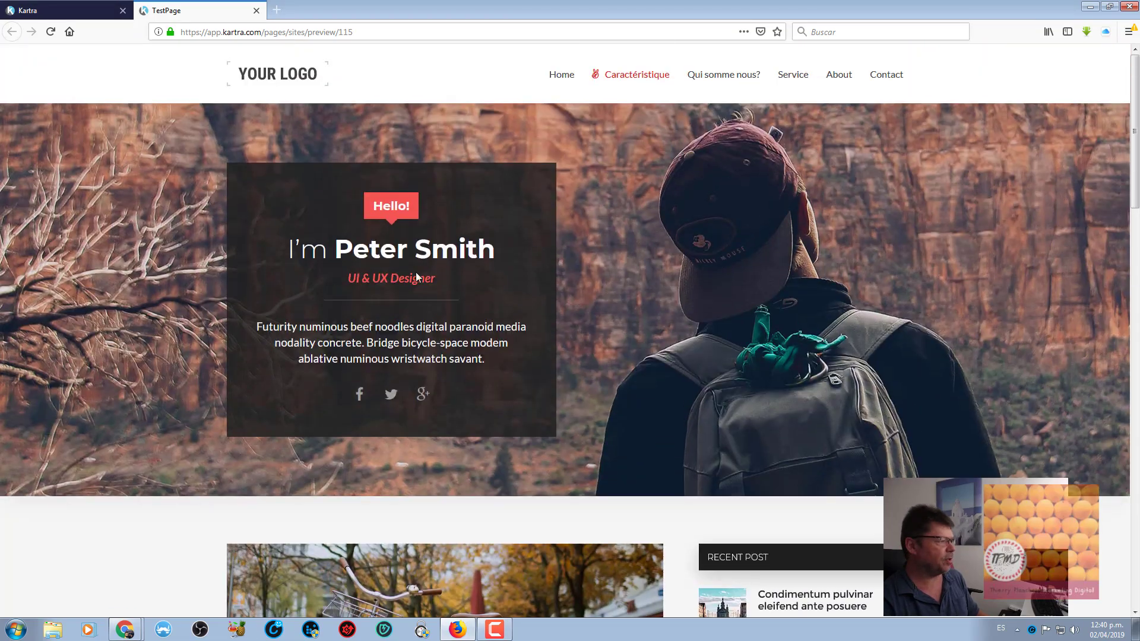
pyautogui.click(256, 11)
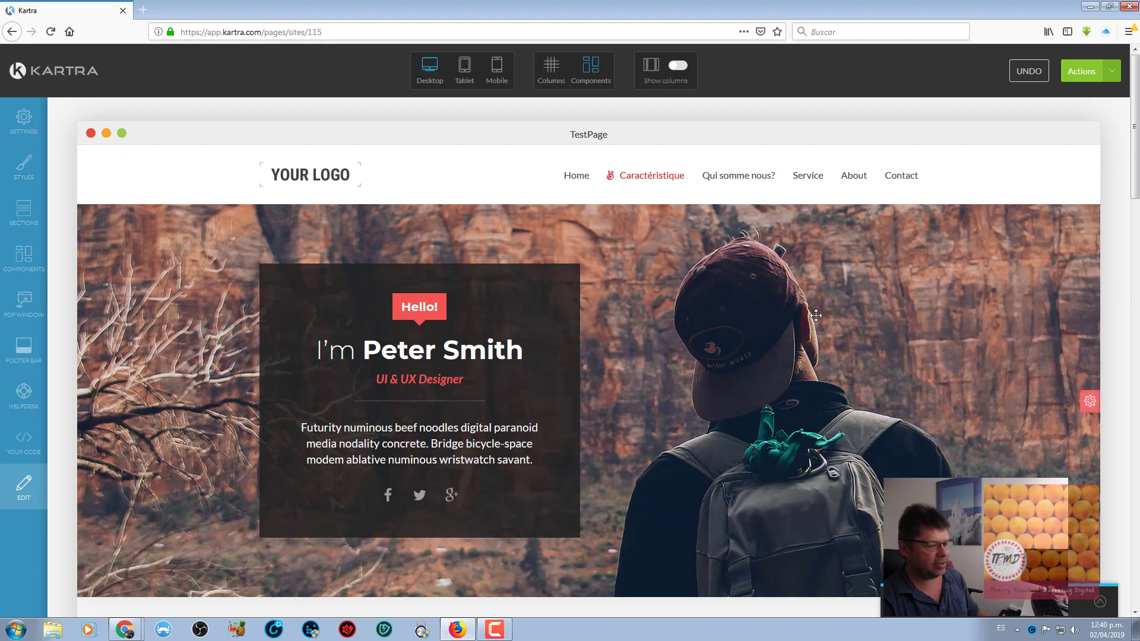
# - Look through the blog content area and the available section and component block categories, and close the block list
pyautogui.scroll(-15, 816, 315)
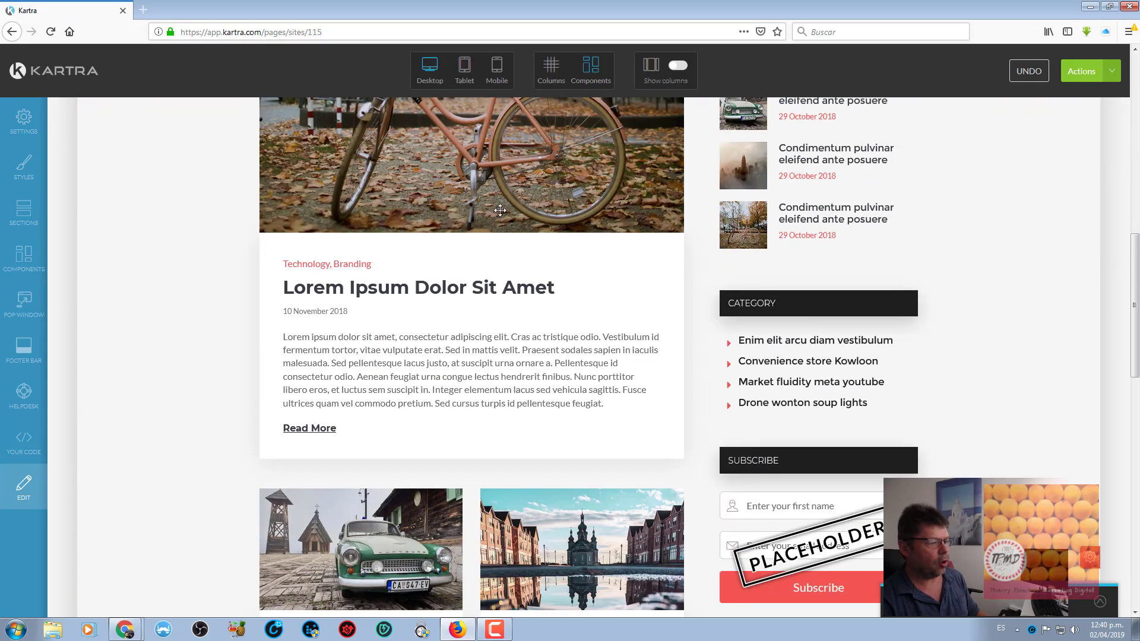
pyautogui.scroll(6, 846, 279)
pyautogui.scroll(-2, 845, 279)
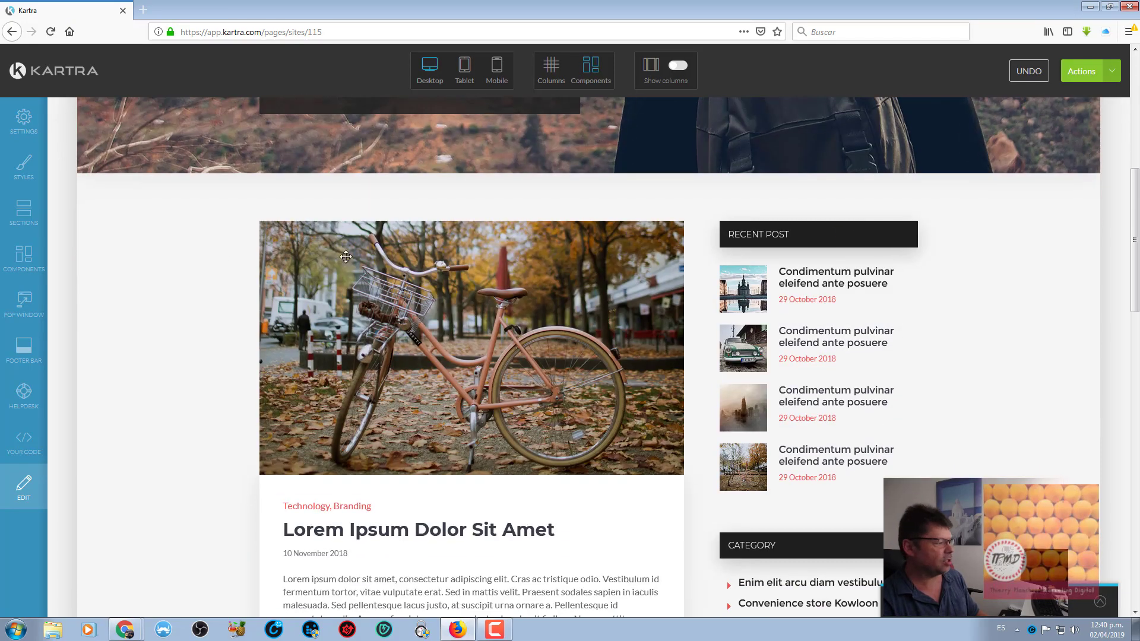
pyautogui.click(35, 221)
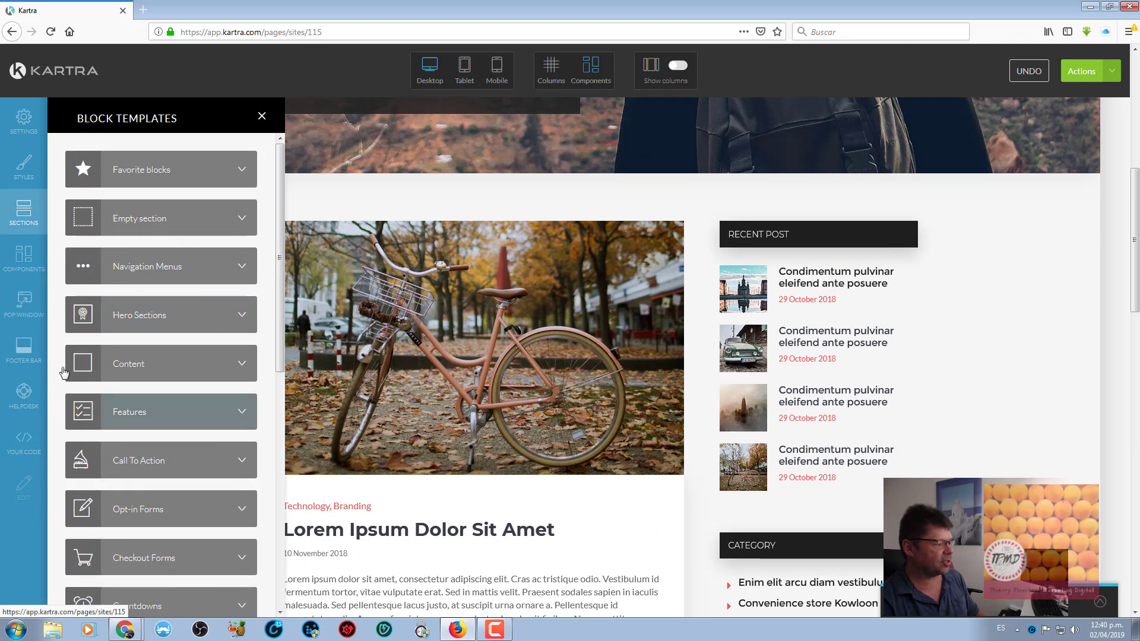
pyautogui.click(26, 261)
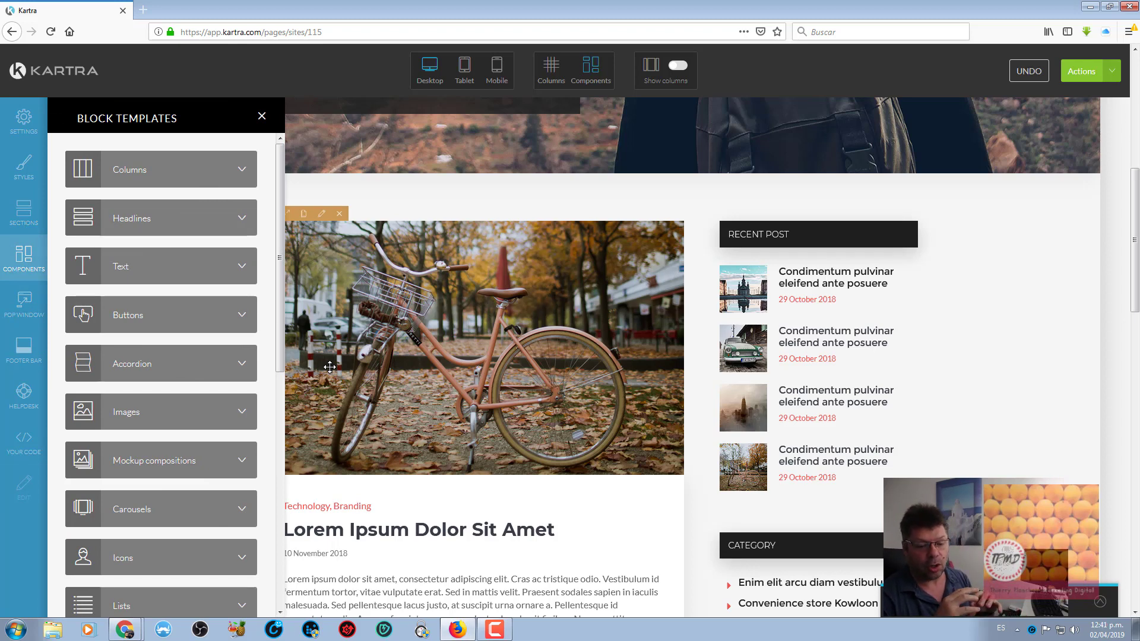
pyautogui.click(262, 117)
# - Replace the company name in the footer's copyright line with "Kartra-business.com"
pyautogui.scroll(-15, 502, 385)
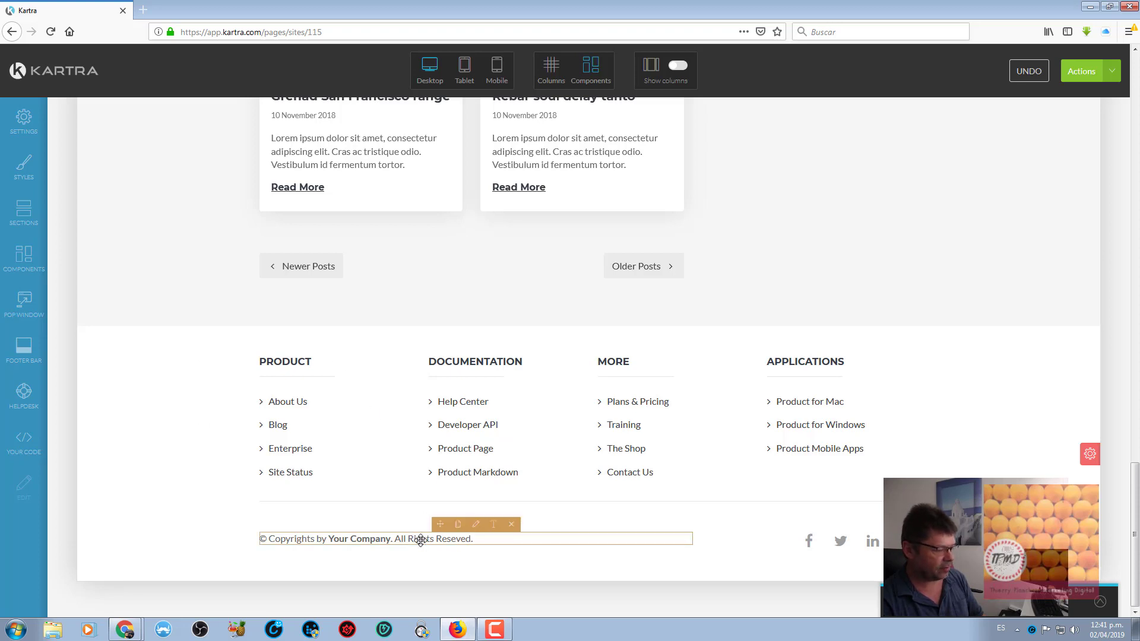
pyautogui.click(337, 542)
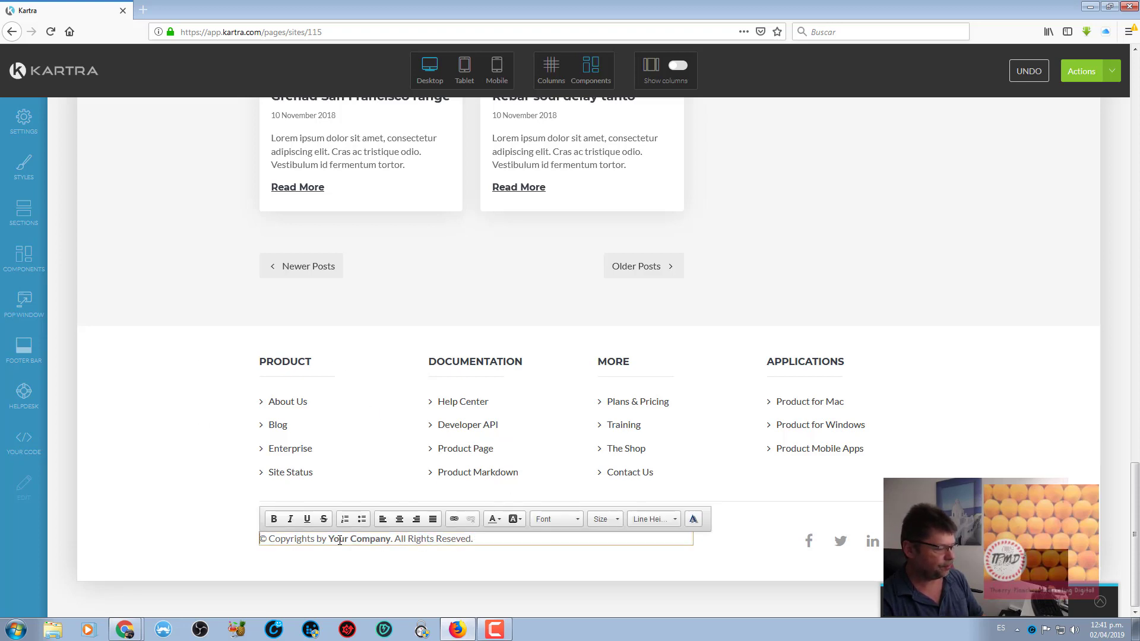
pyautogui.moveTo(330, 541); pyautogui.dragTo(392, 541)
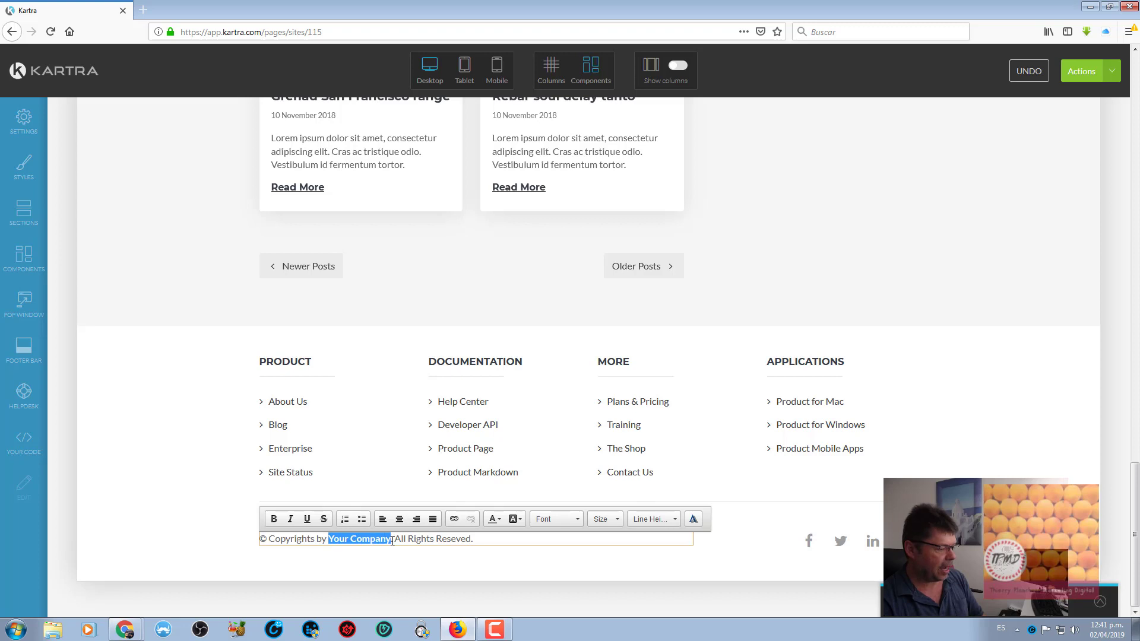
pyautogui.write('Kartra')
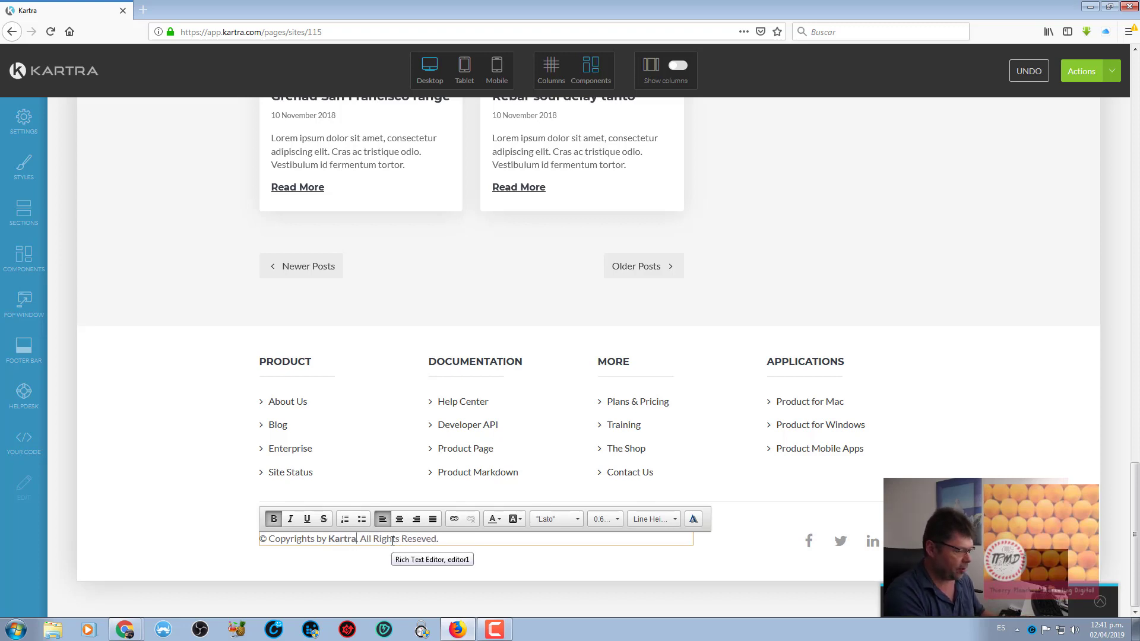
pyautogui.write('-')
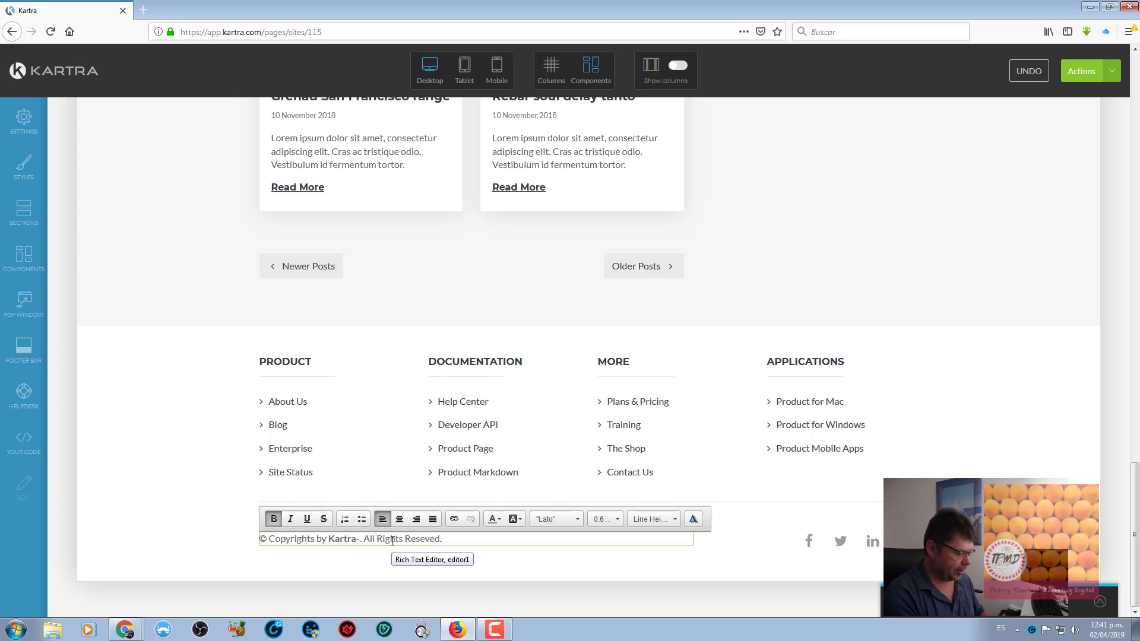
pyautogui.write('business')
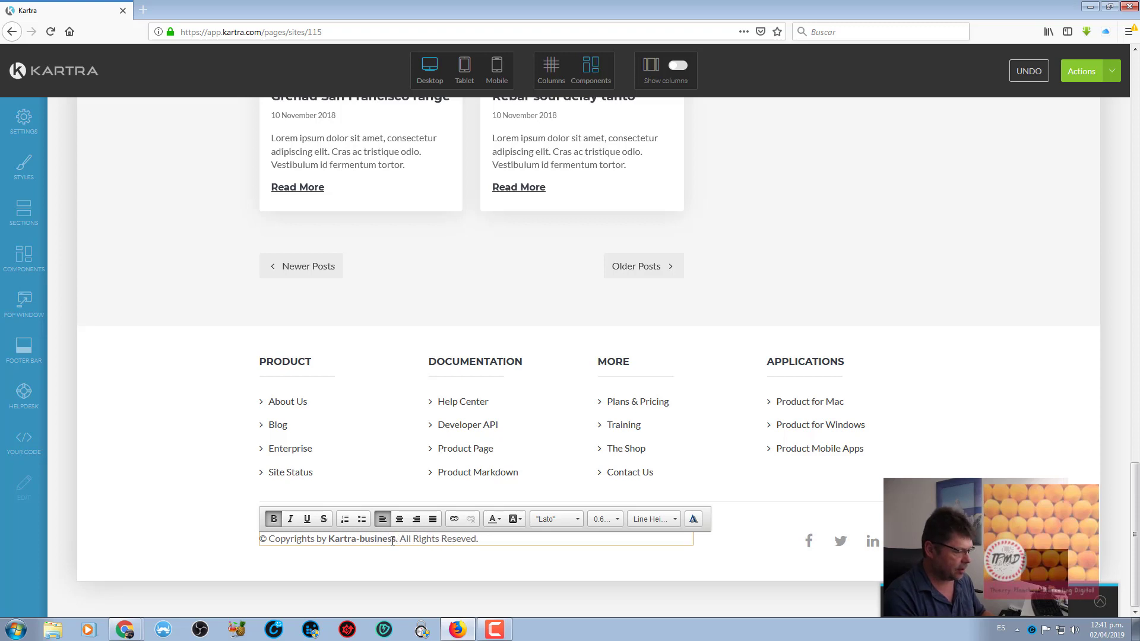
pyautogui.write('.com')
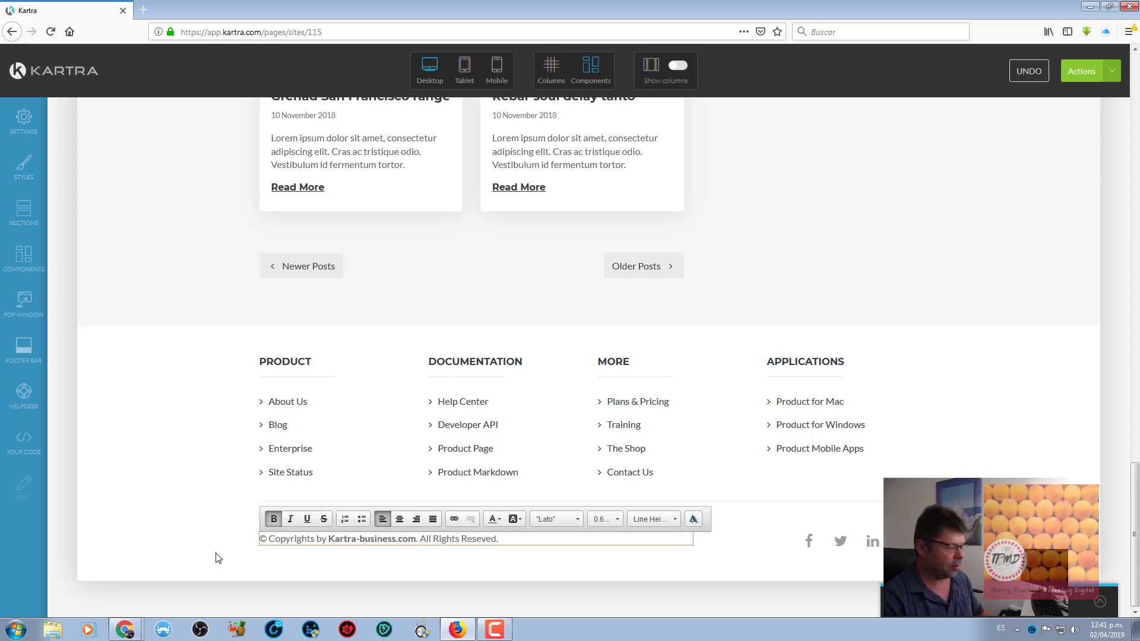
pyautogui.click(184, 534)
# - Bring up the editing options of the Facebook icon in the page footer
pyautogui.moveTo(810, 543)
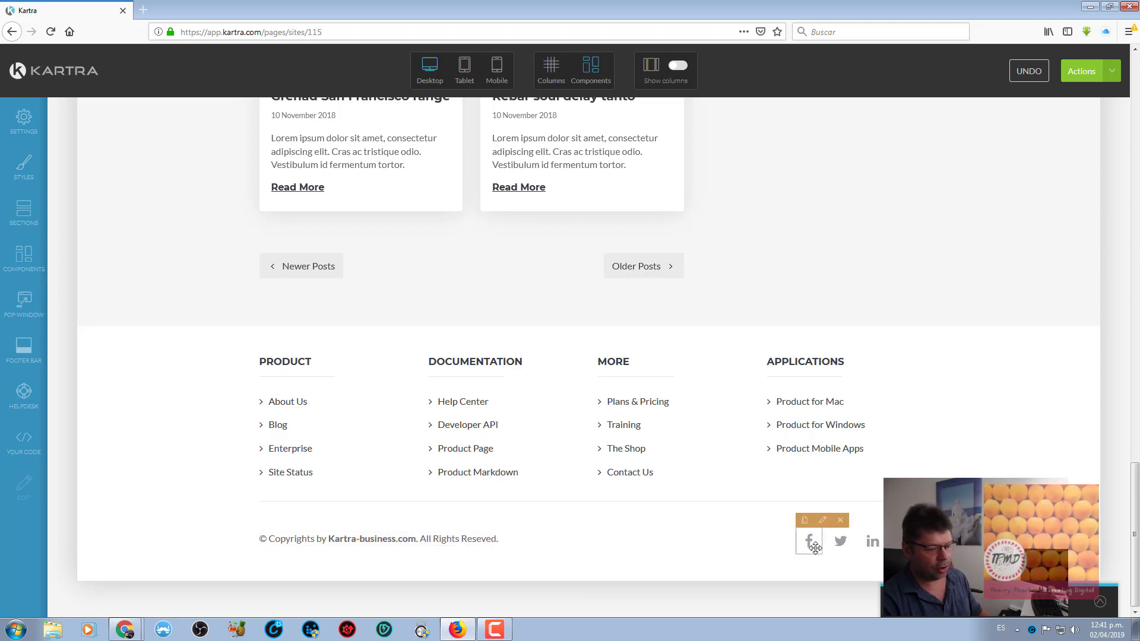